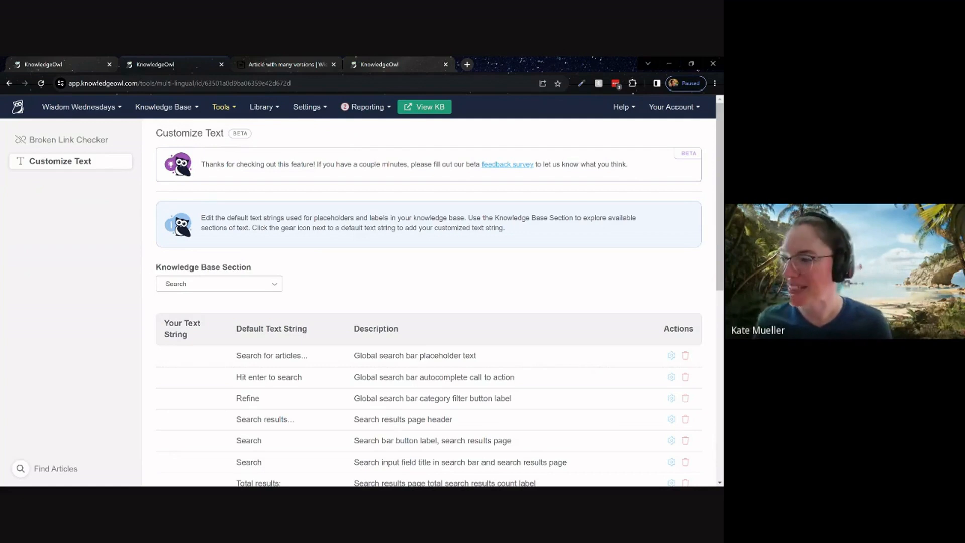
Set the custom text for the Logout string in the Top Navigation section to "Log out" and save it.
scroll(351, 267, "down", 3)
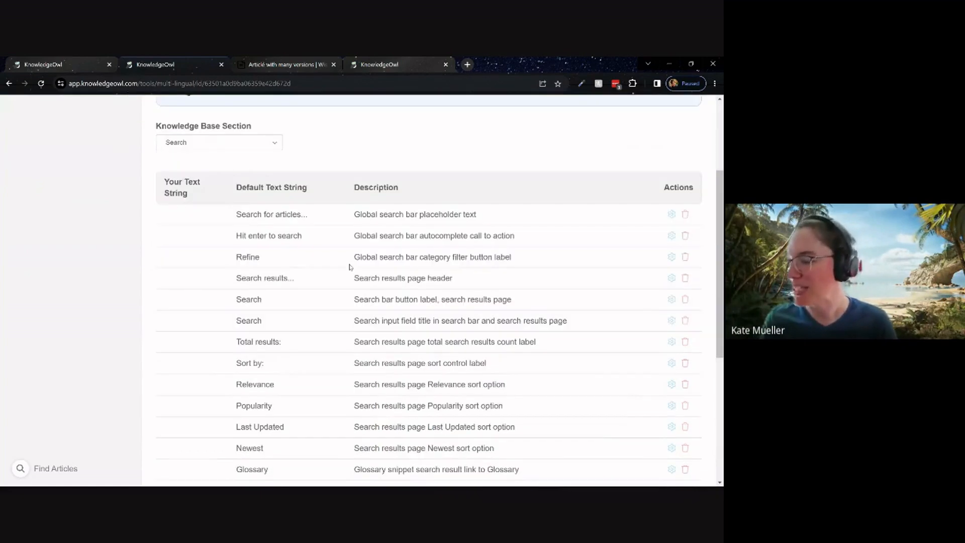
scroll(350, 267, "up", 3)
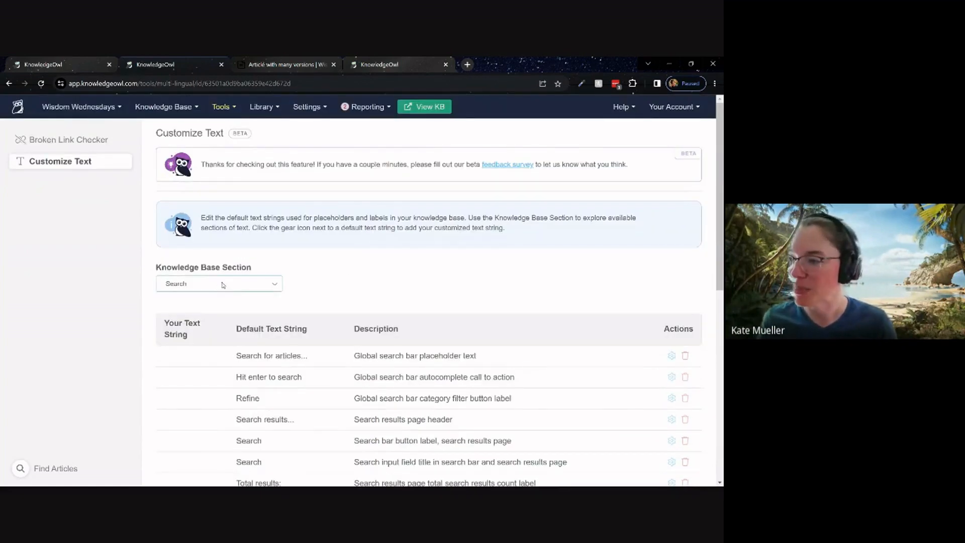
left_click(222, 289)
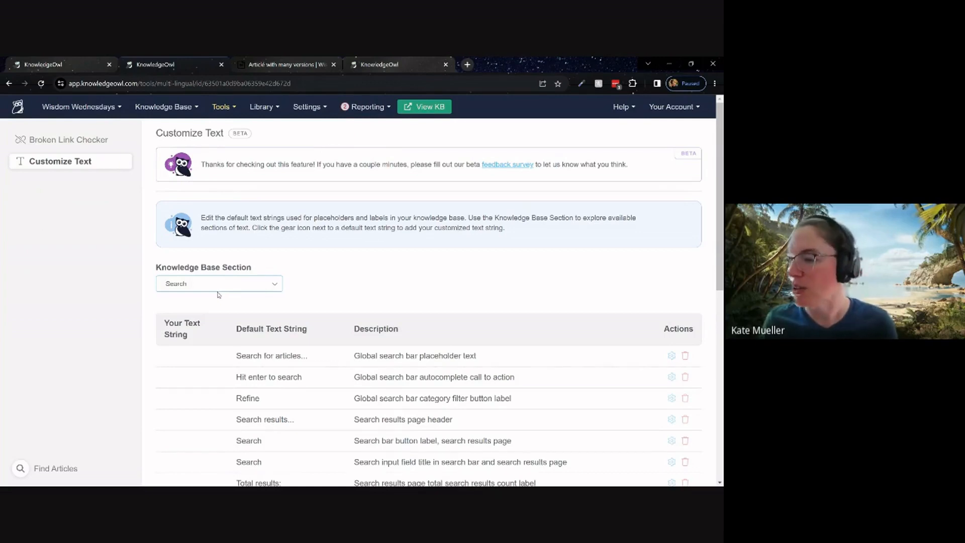
left_click(218, 295)
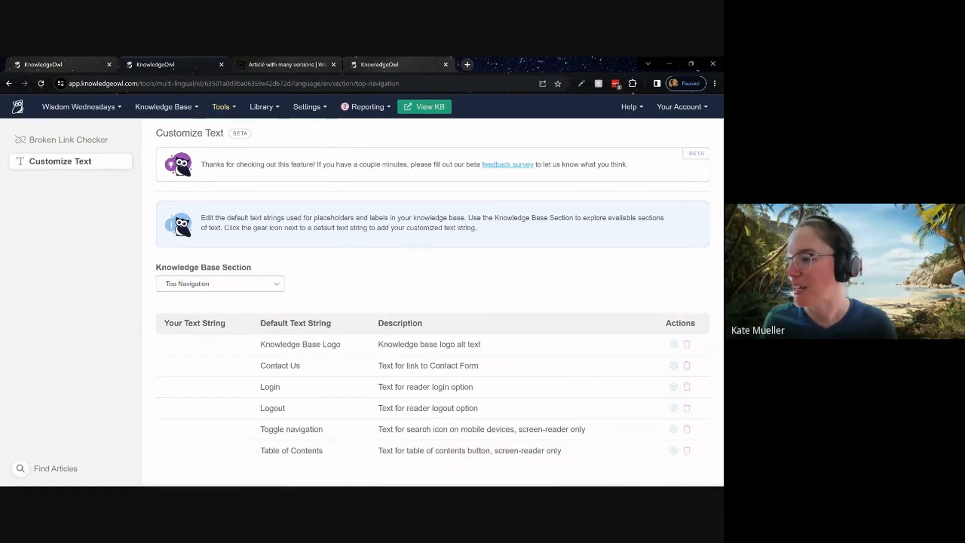
left_click(673, 408)
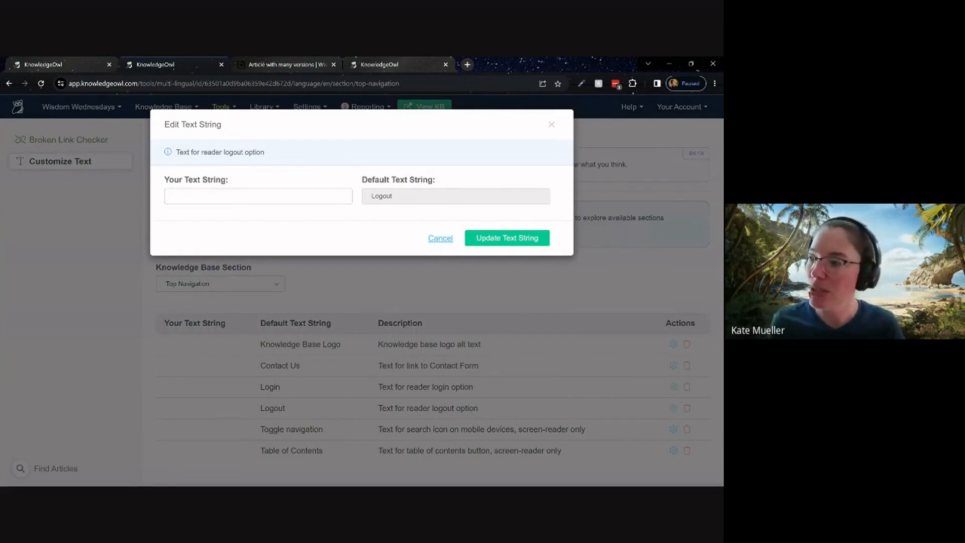
type("Log out")
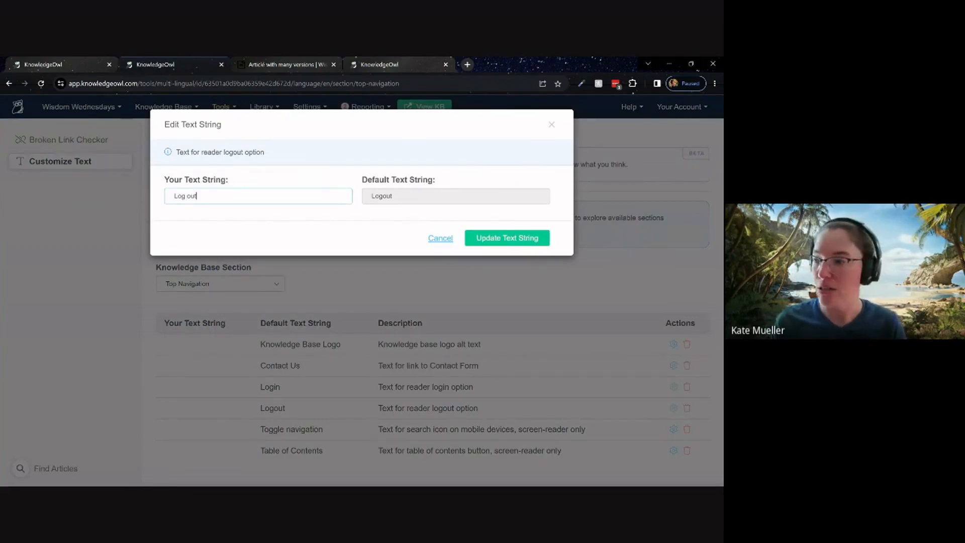
left_click(509, 238)
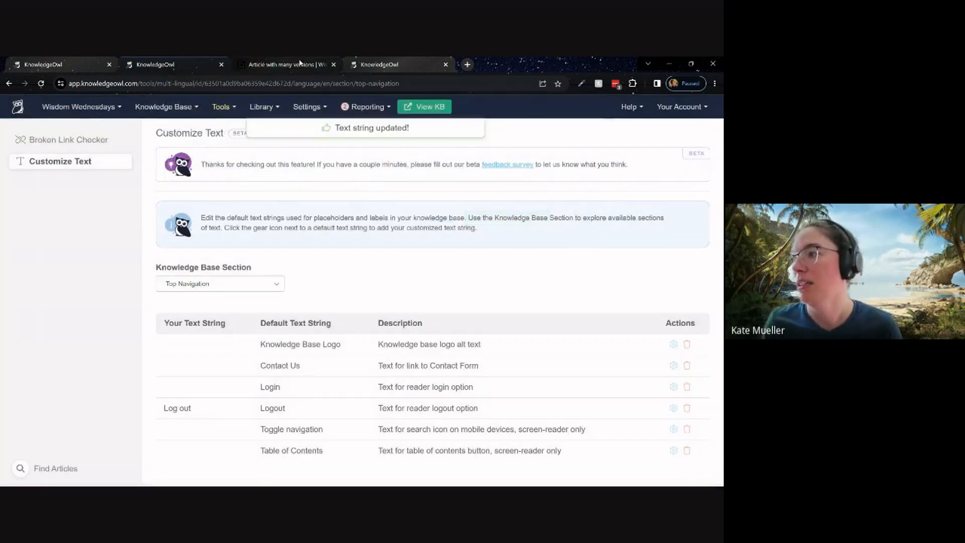
Reload the live "Article with many versions" page to check the logout link's label in the header.
left_click(301, 65)
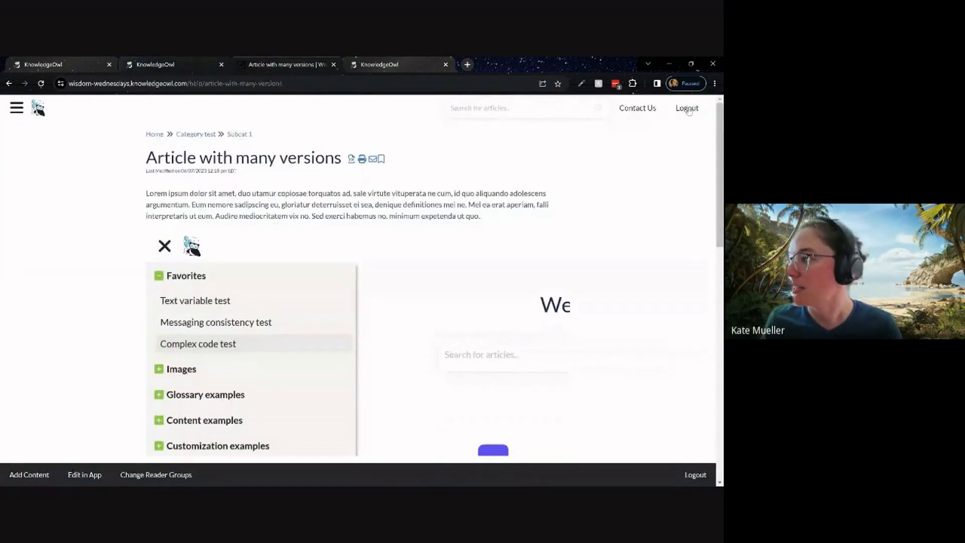
key("F5")
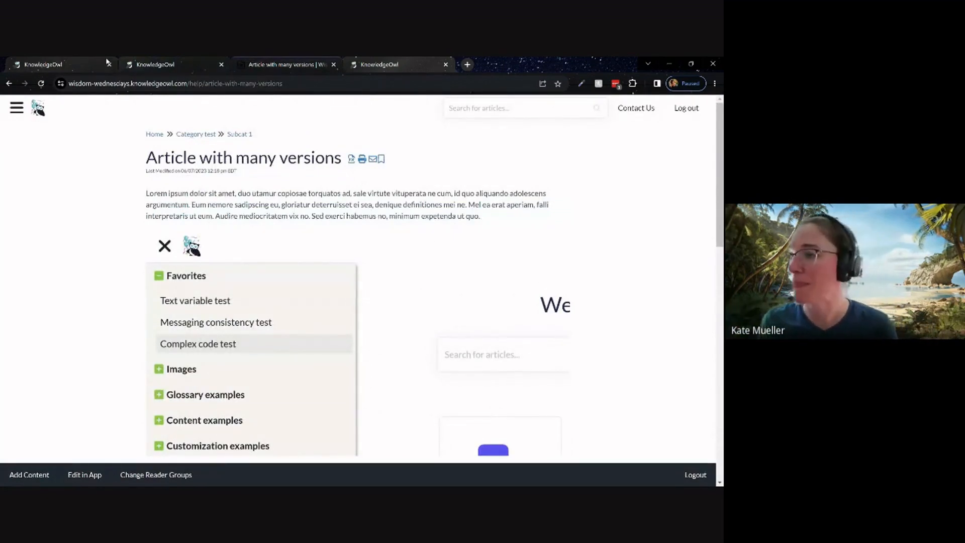
Return to the Customize Text page and look through the text strings of the Article section.
left_click(178, 62)
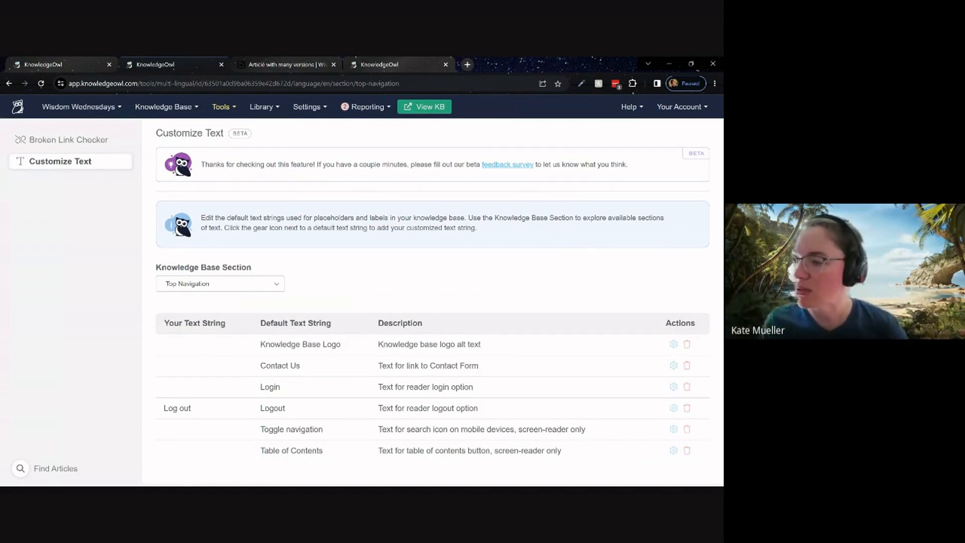
left_click(215, 296)
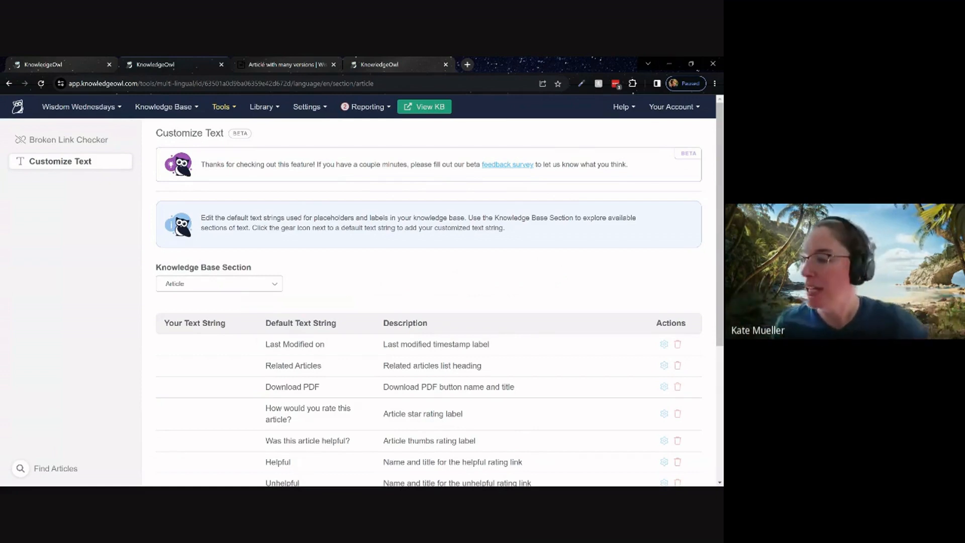
scroll(382, 311, "down", 1)
scroll(382, 311, "down", 4)
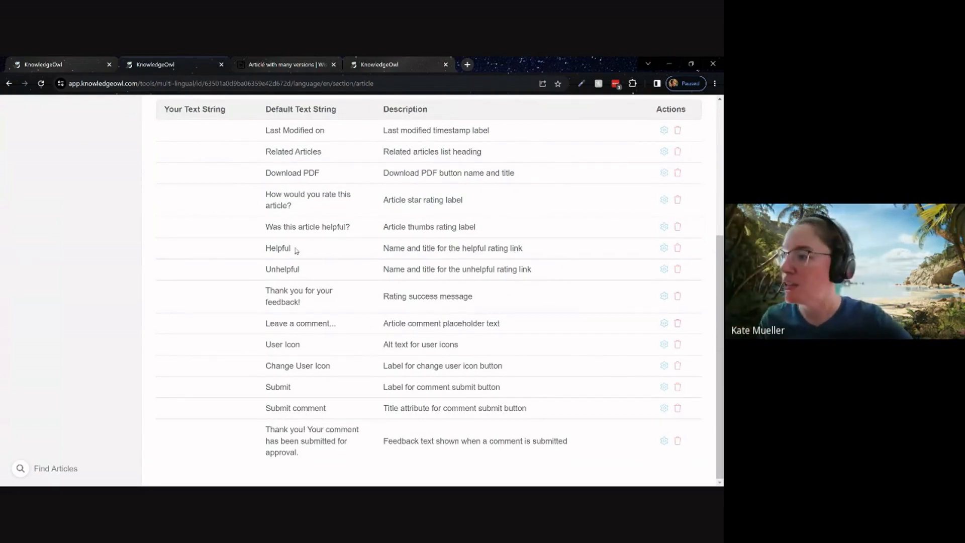
scroll(326, 271, "up", 3)
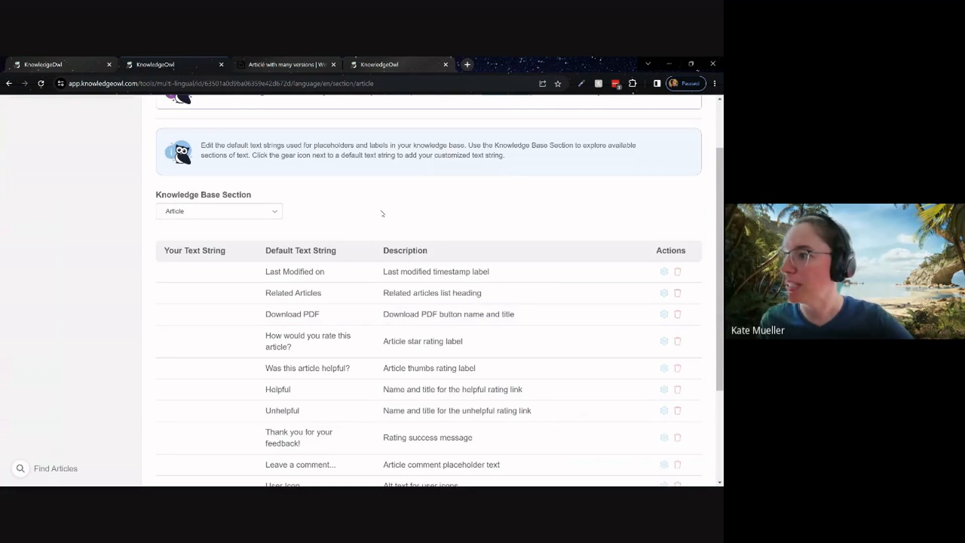
Inspect the last modified label and the Related Articles heading on the live "Article with many versions" page.
left_click(300, 64)
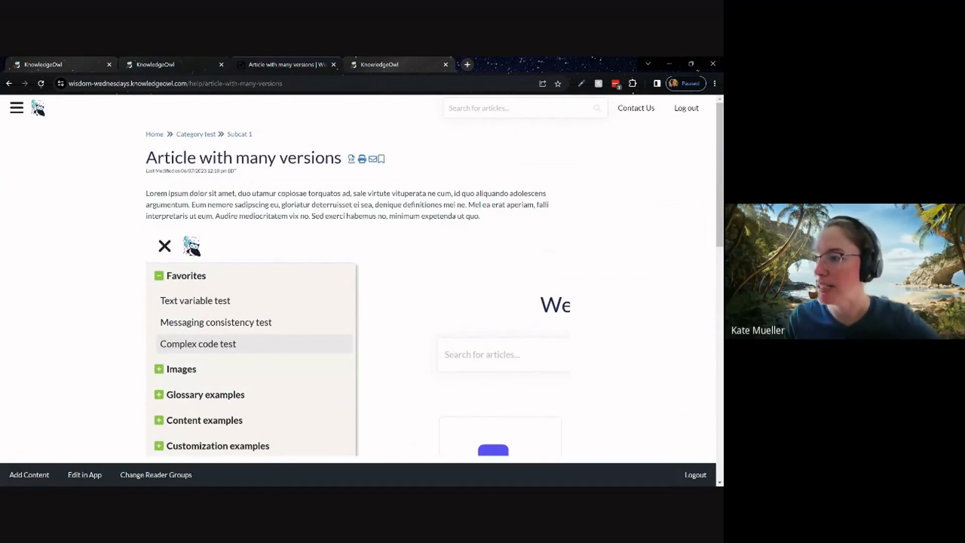
left_click_drag(146, 171, 253, 173)
scroll(135, 229, "down", 10)
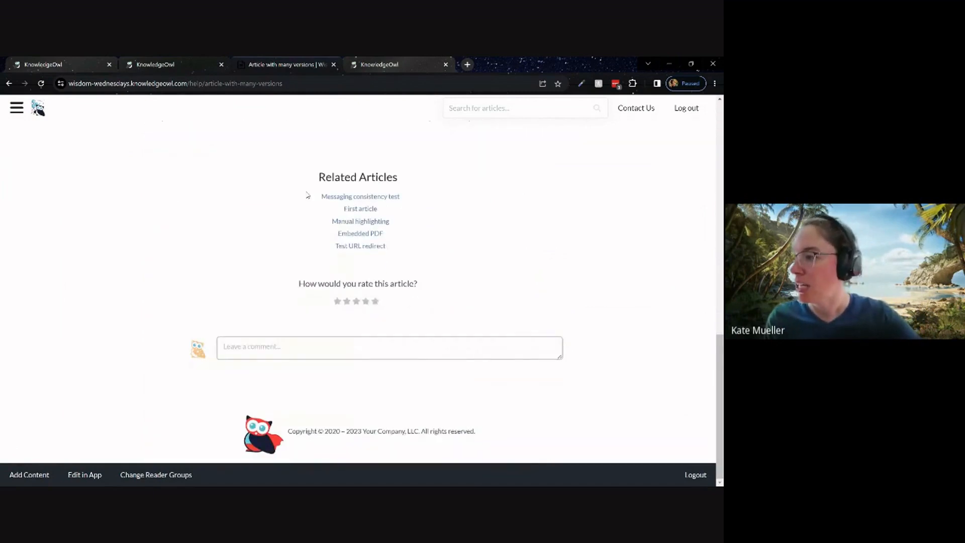
left_click_drag(316, 176, 434, 180)
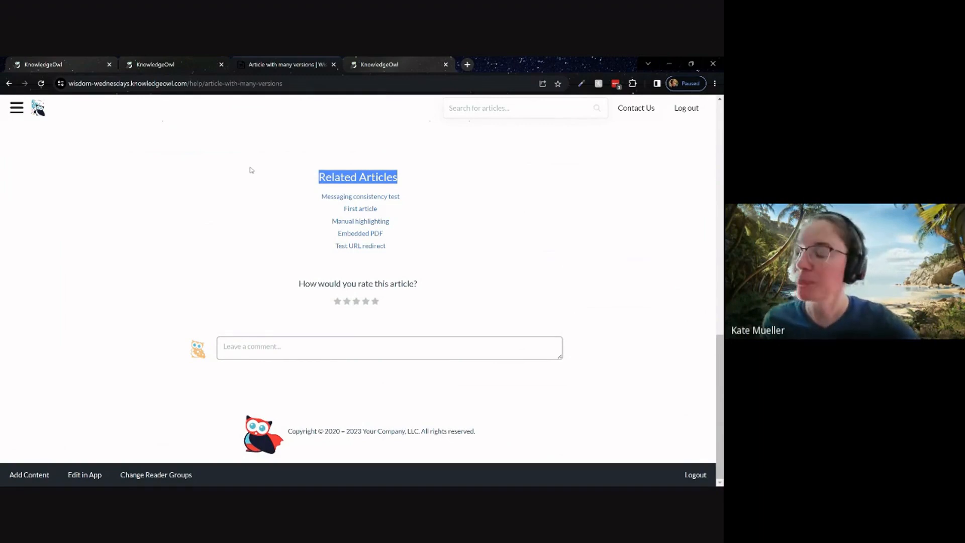
Review the rating and comment text strings in the Article section of the Customize Text page.
left_click(156, 64)
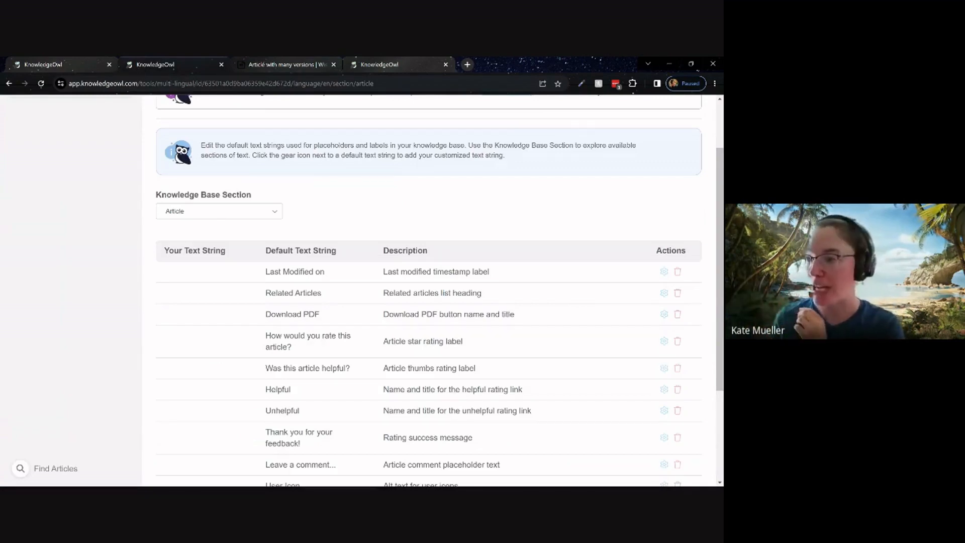
scroll(279, 128, "up", 2)
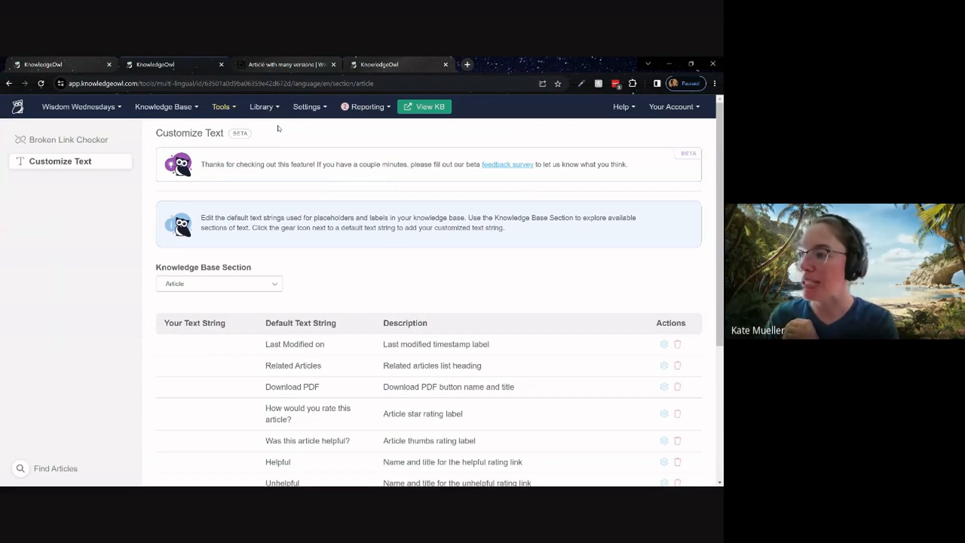
left_click(306, 107)
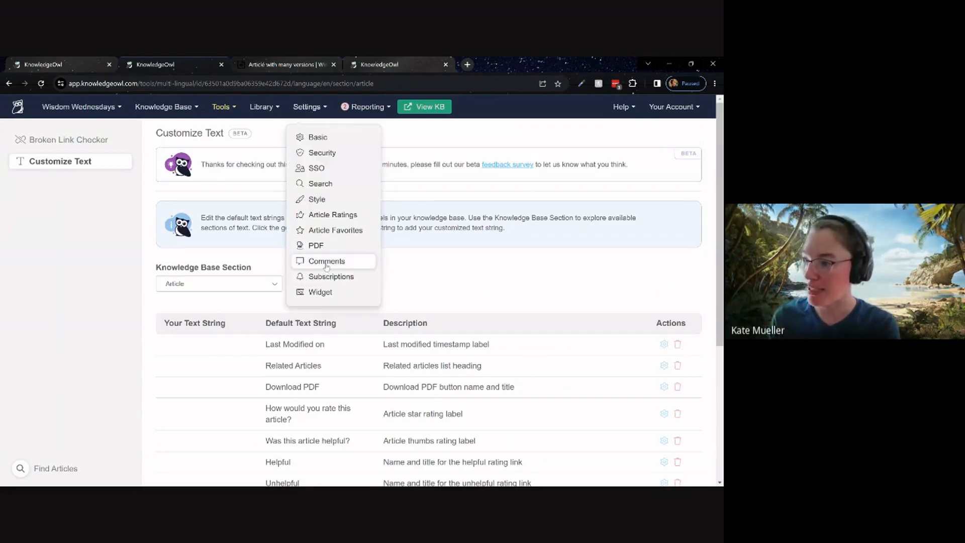
left_click(479, 285)
scroll(467, 279, "down", 4)
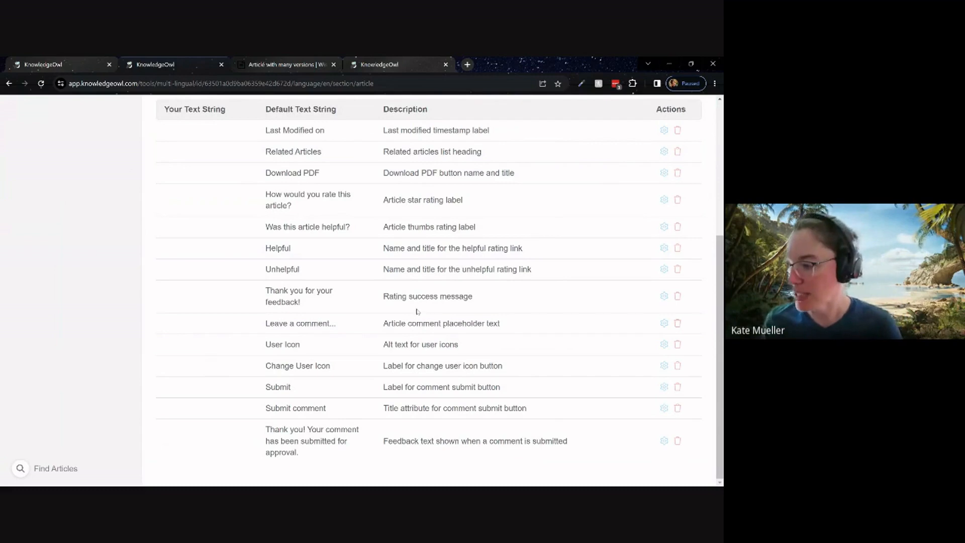
scroll(416, 312, "up", 3)
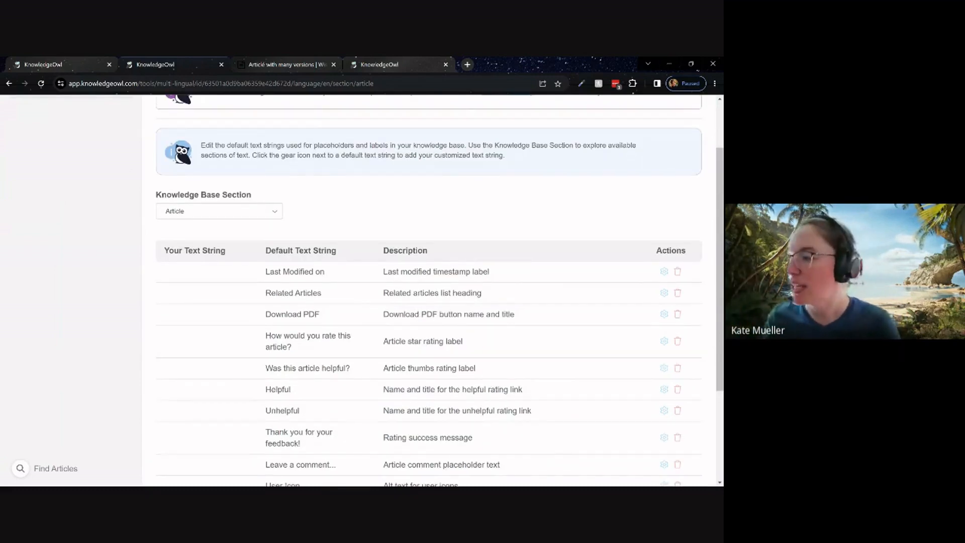
scroll(410, 333, "down", 3)
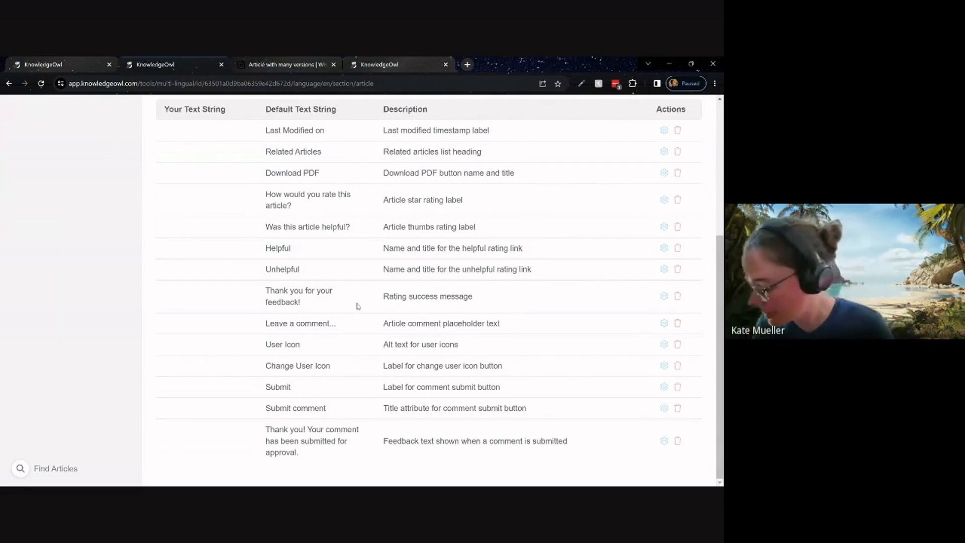
scroll(395, 305, "up", 2)
scroll(397, 305, "down", 2)
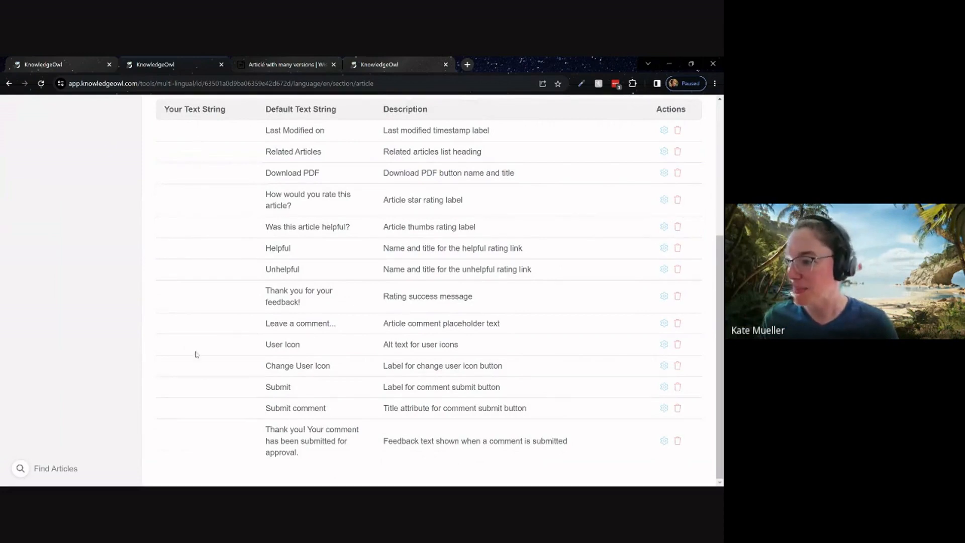
scroll(239, 369, "up", 1)
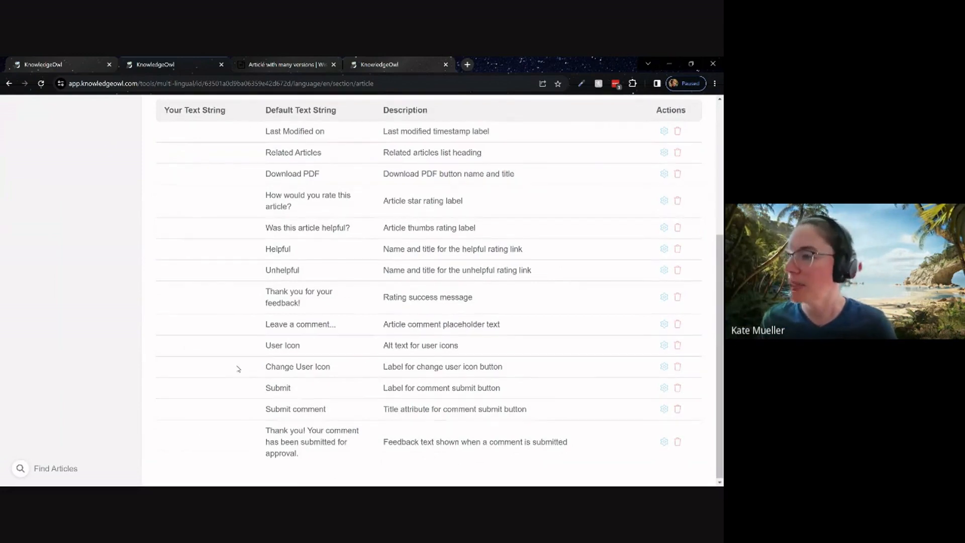
scroll(239, 369, "up", 3)
Switch to the work tests knowledge base and examine the Article section's customized comment strings in Customize Text.
left_click(374, 65)
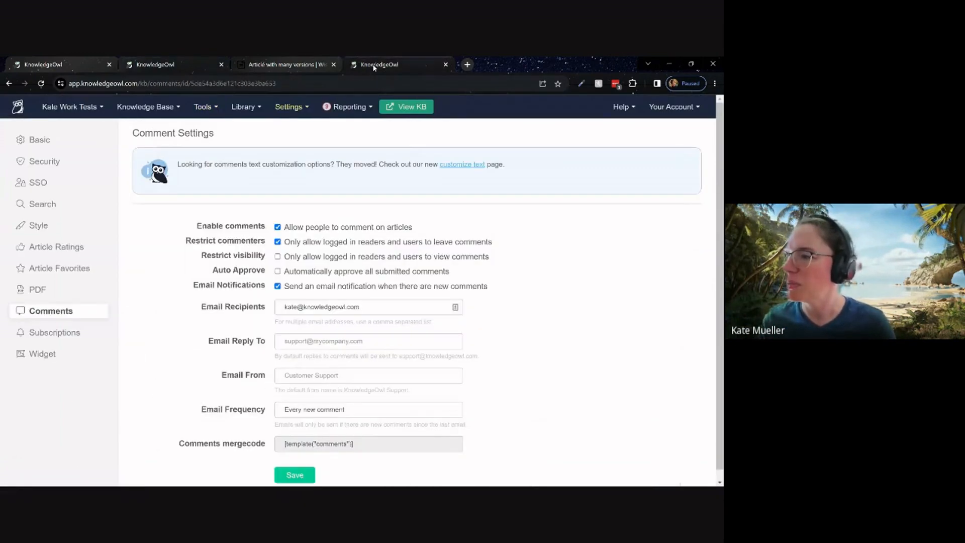
left_click(286, 107)
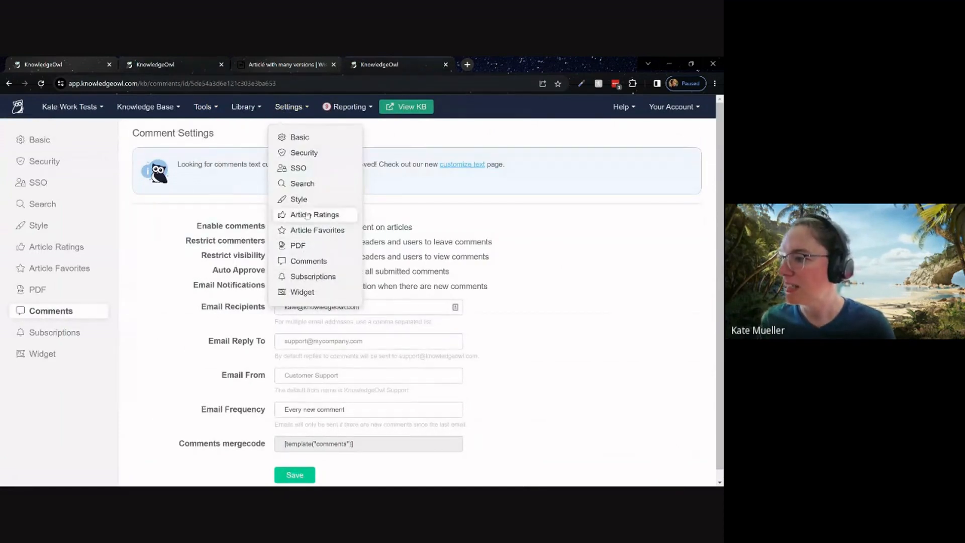
left_click(176, 205)
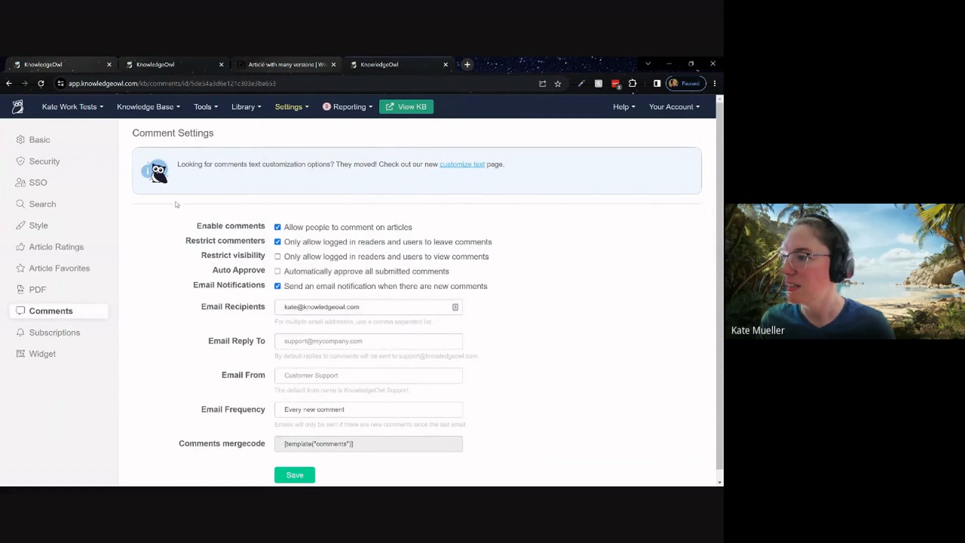
left_click(205, 107)
left_click(221, 155)
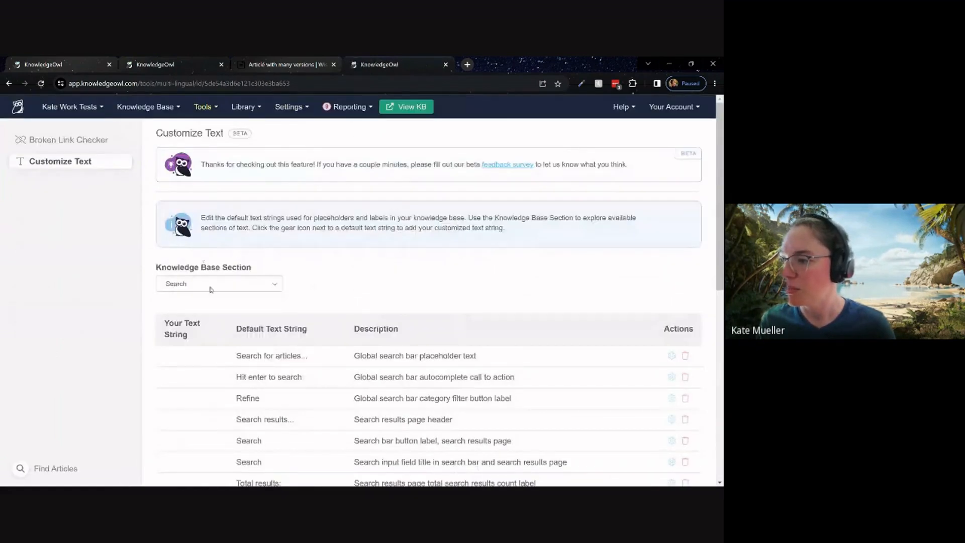
scroll(211, 341, "down", 4)
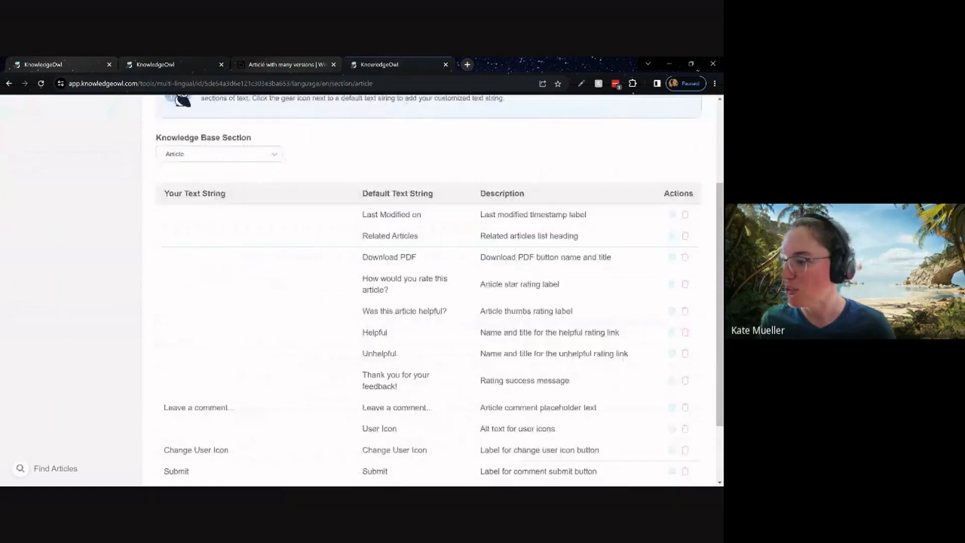
left_click_drag(164, 323, 235, 324)
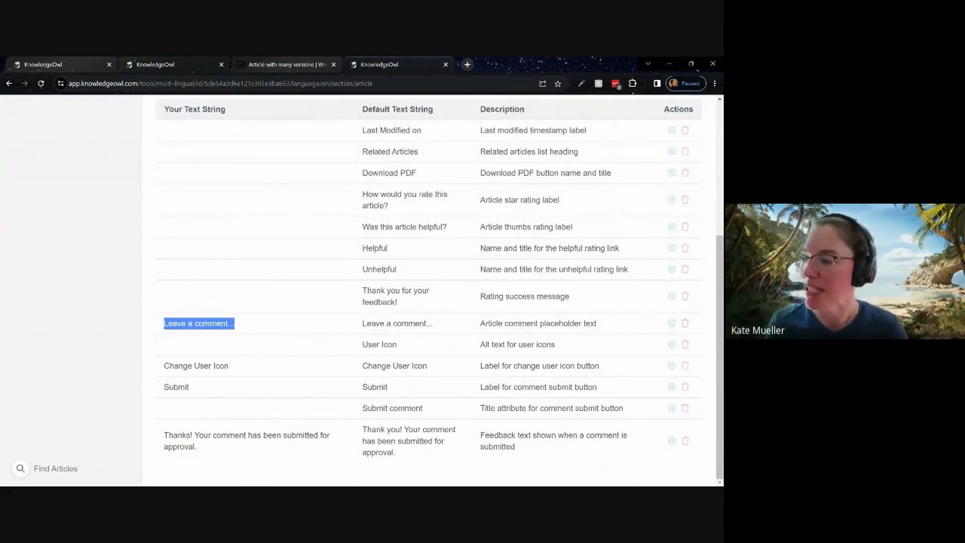
scroll(244, 314, "up", 5)
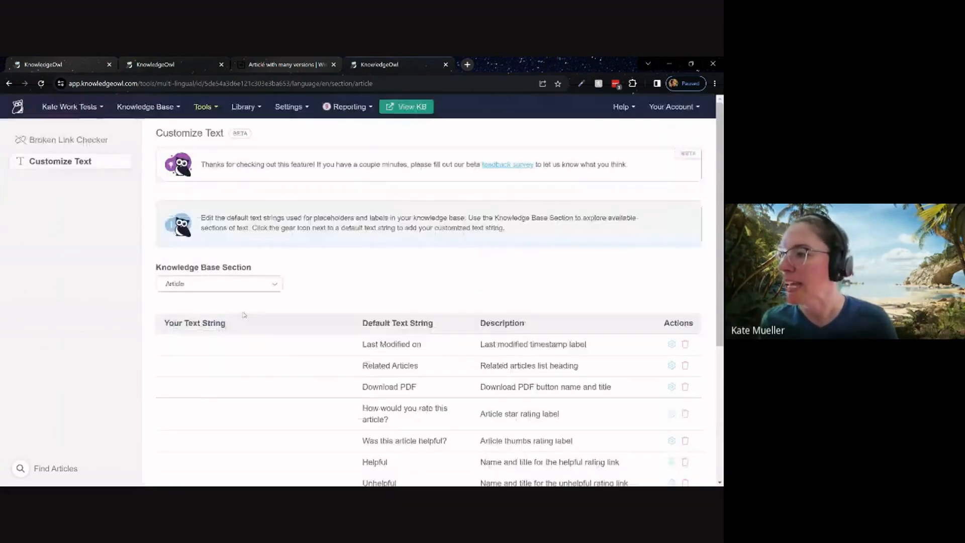
Open the Comments settings and read the notice about where the comments text customization options moved.
left_click(291, 106)
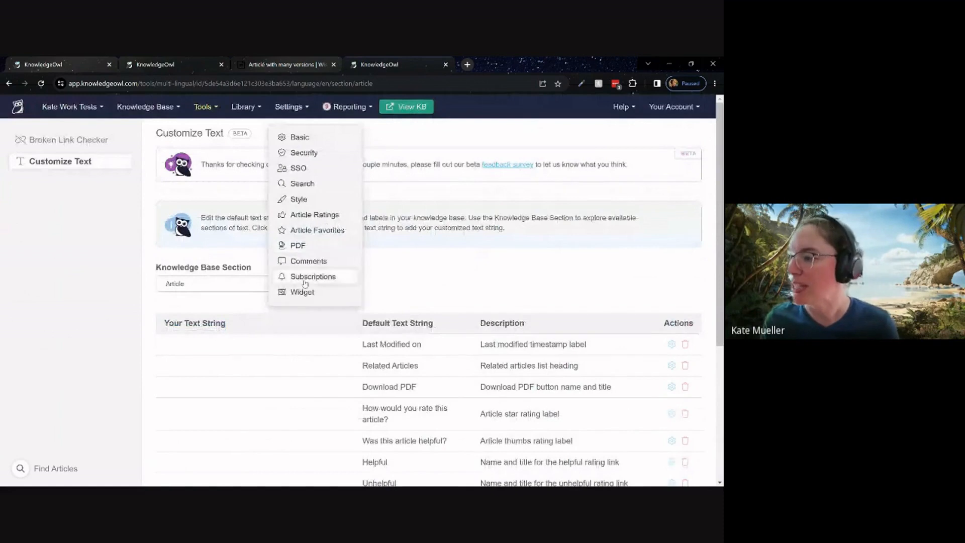
left_click(308, 262)
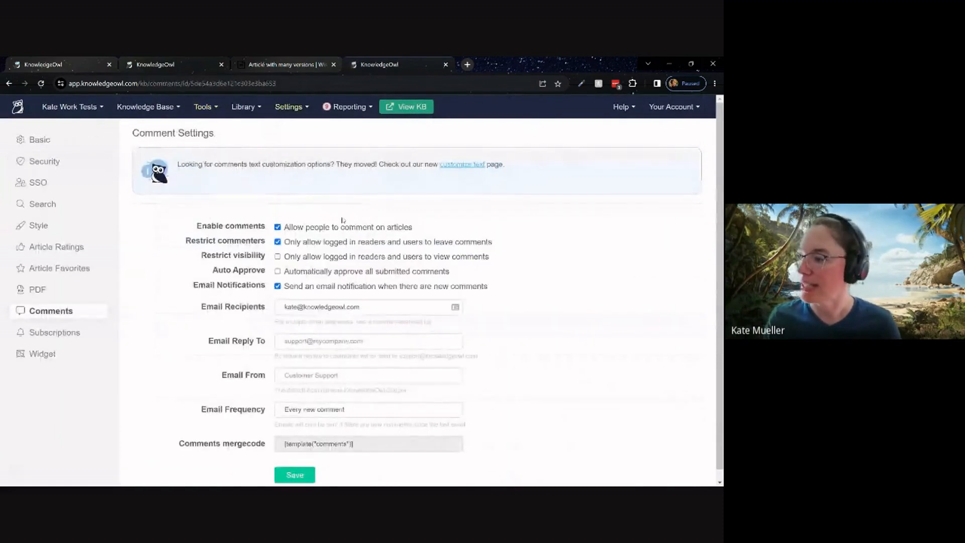
left_click_drag(177, 163, 564, 163)
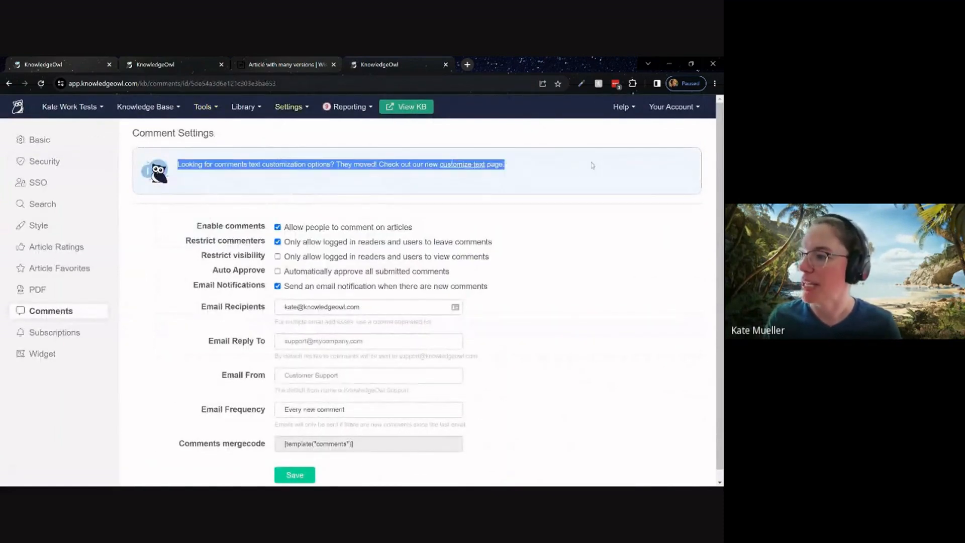
left_click(588, 163)
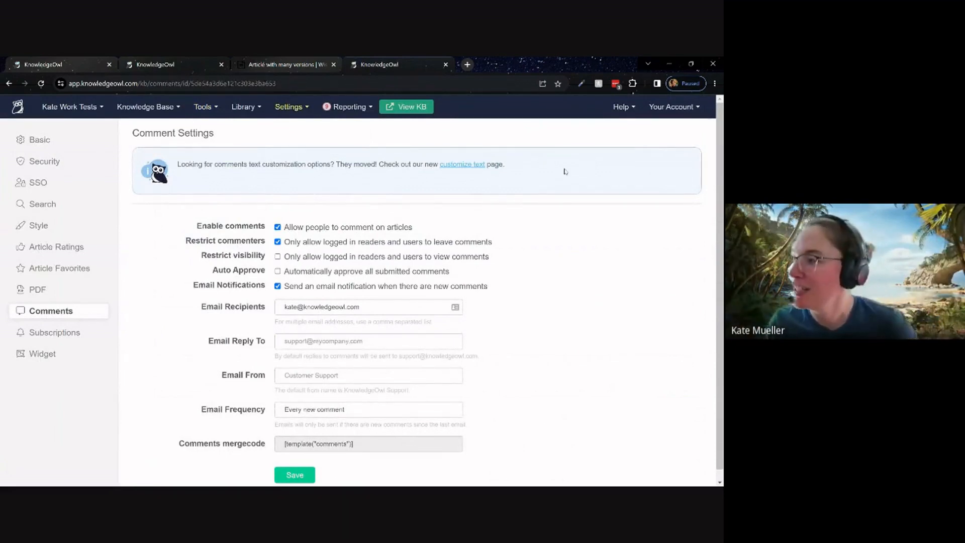
Follow the comments notice to Customize Text, and review the Last Modified on and Related Articles strings in the Wisdom Wednesdays knowledge base.
left_click(463, 164)
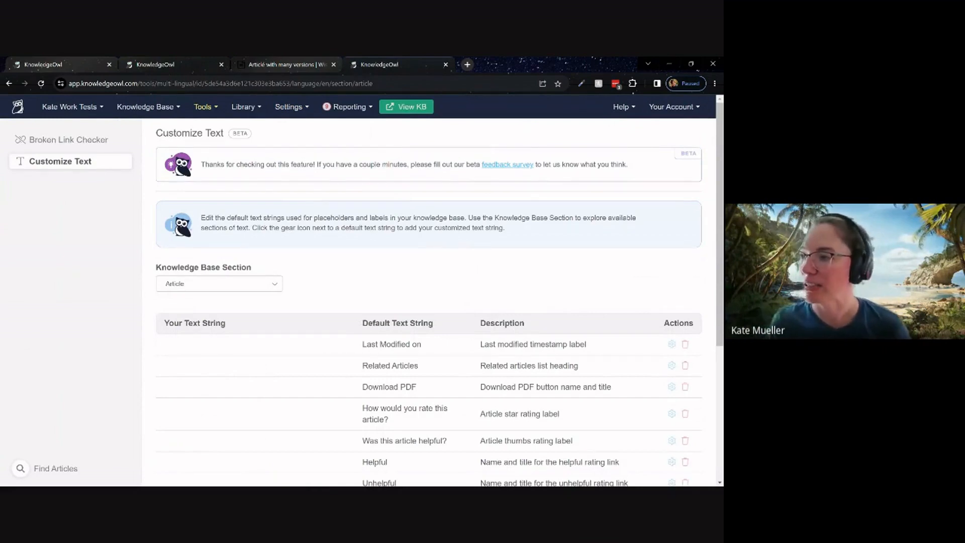
left_click(172, 65)
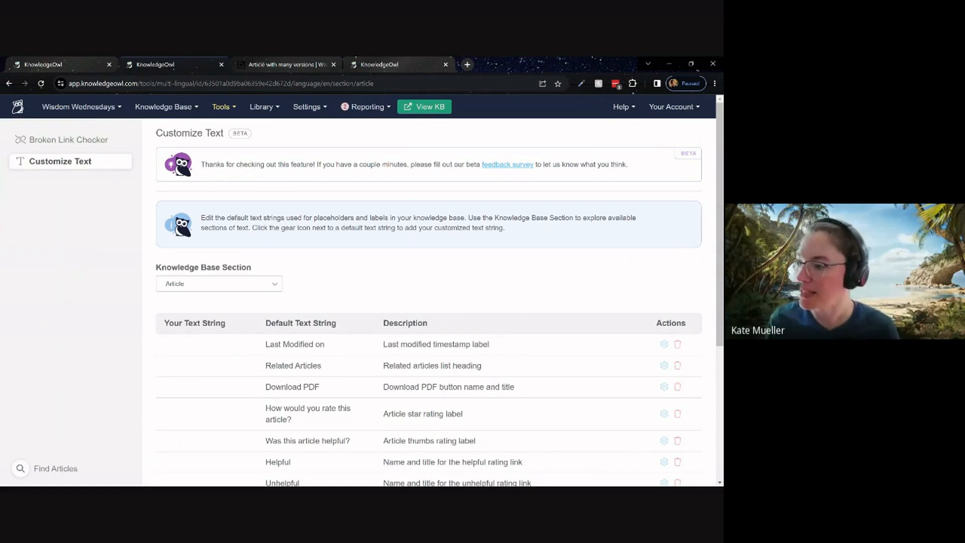
triple_click(336, 345)
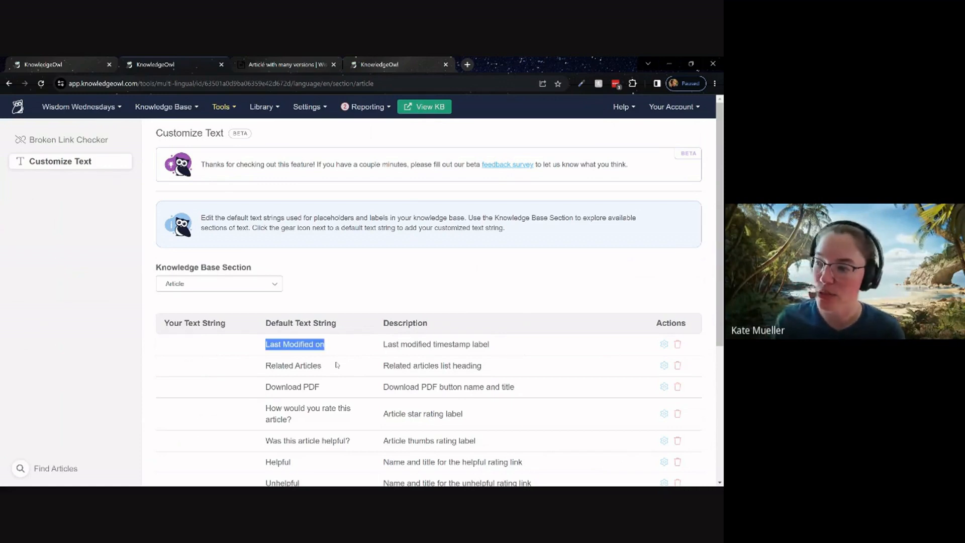
left_click(336, 366)
triple_click(336, 366)
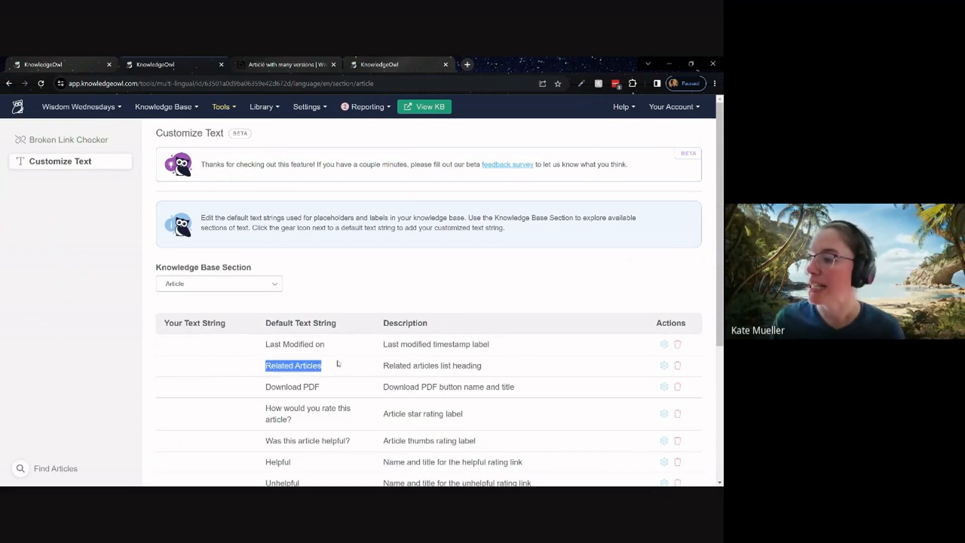
left_click(427, 304)
Open the Last Modified on text string for editing and read its notice about updating the knowledge base theme.
left_click(664, 344)
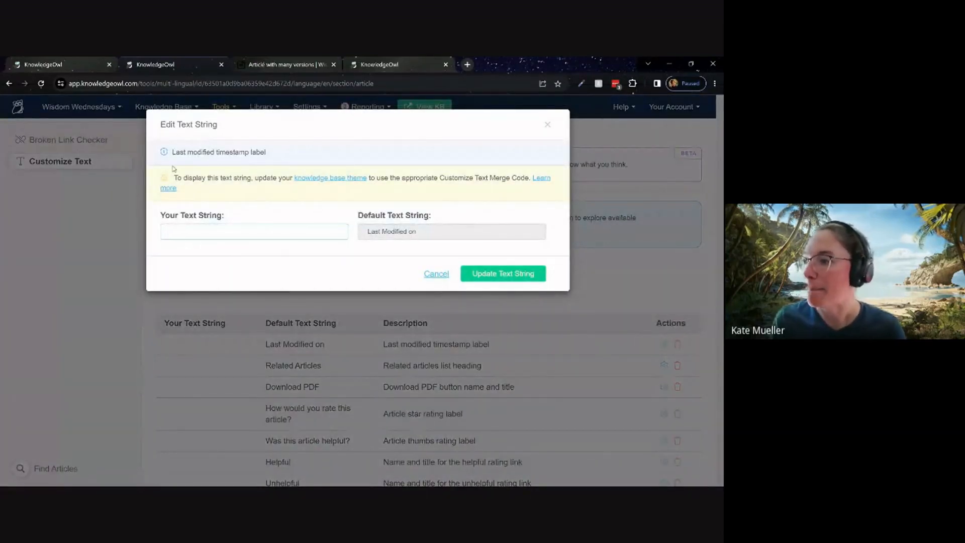
triple_click(213, 194)
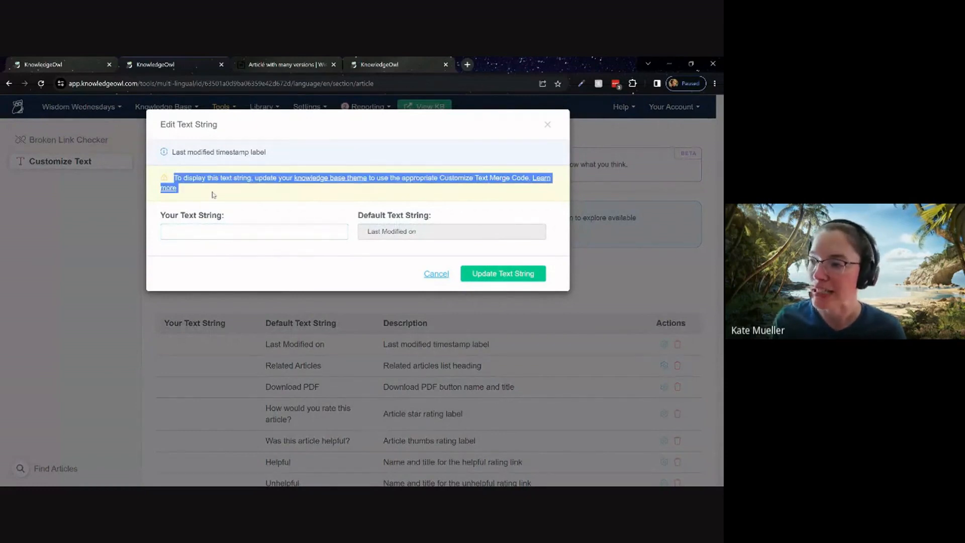
left_click(213, 194)
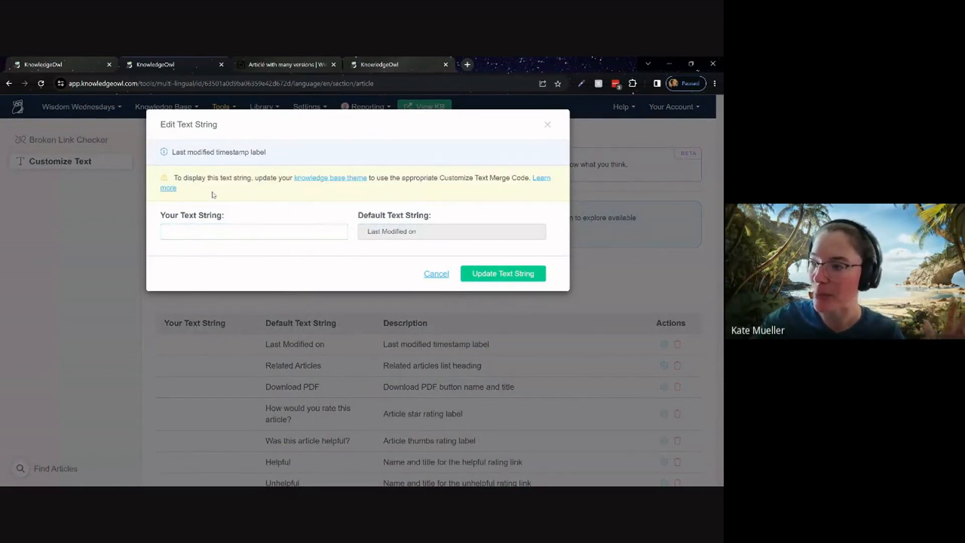
Read the help section "Update Style Settings with Customize Text merge code" and close the help and the text string without changes.
left_click(541, 179)
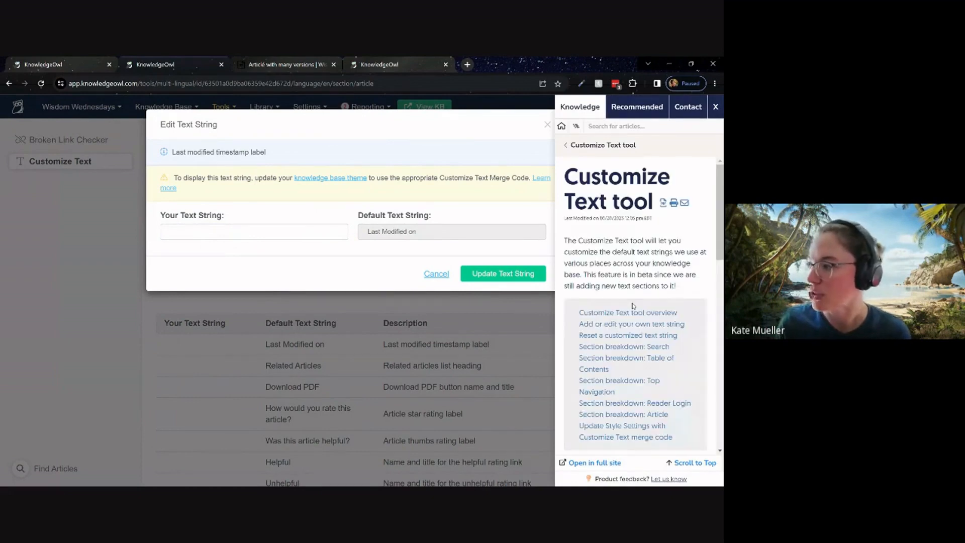
left_click(569, 176)
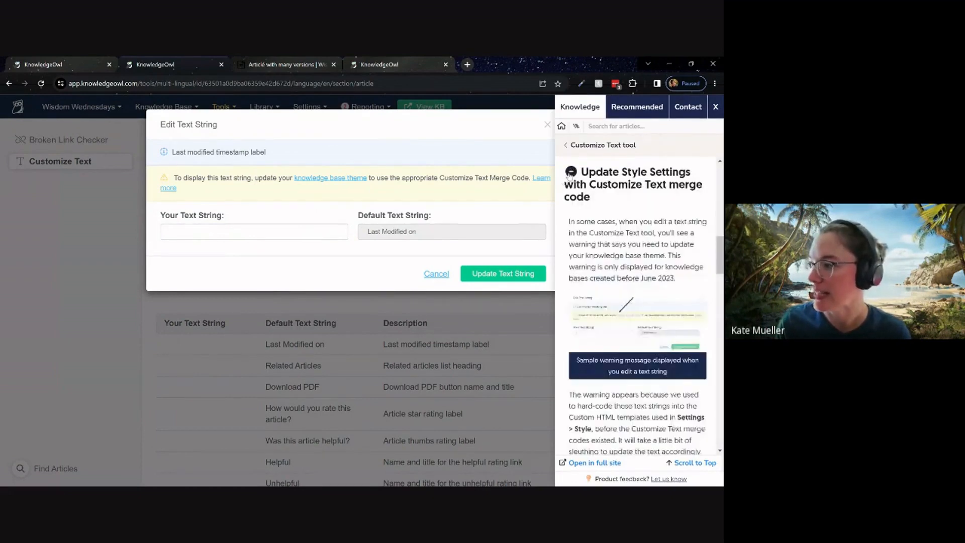
scroll(569, 176, "down", 5)
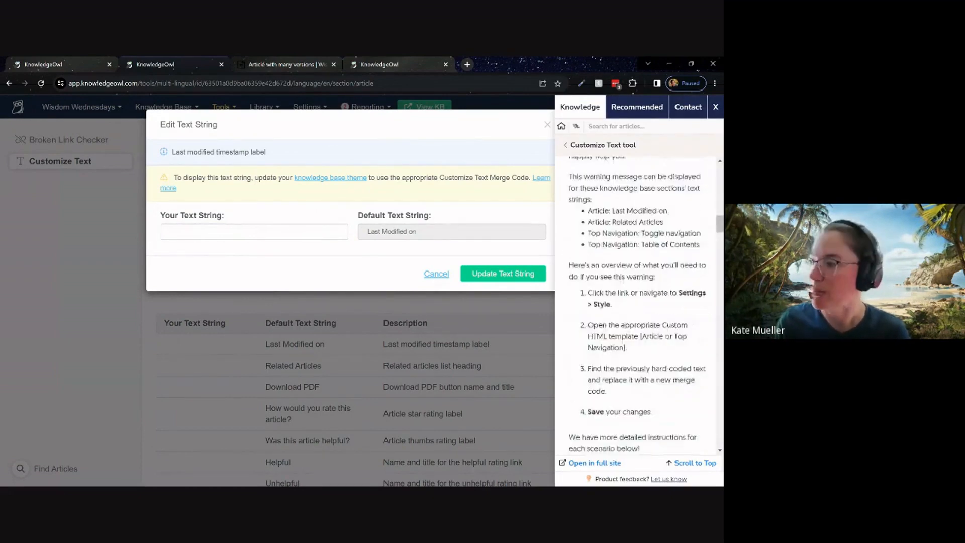
left_click(715, 106)
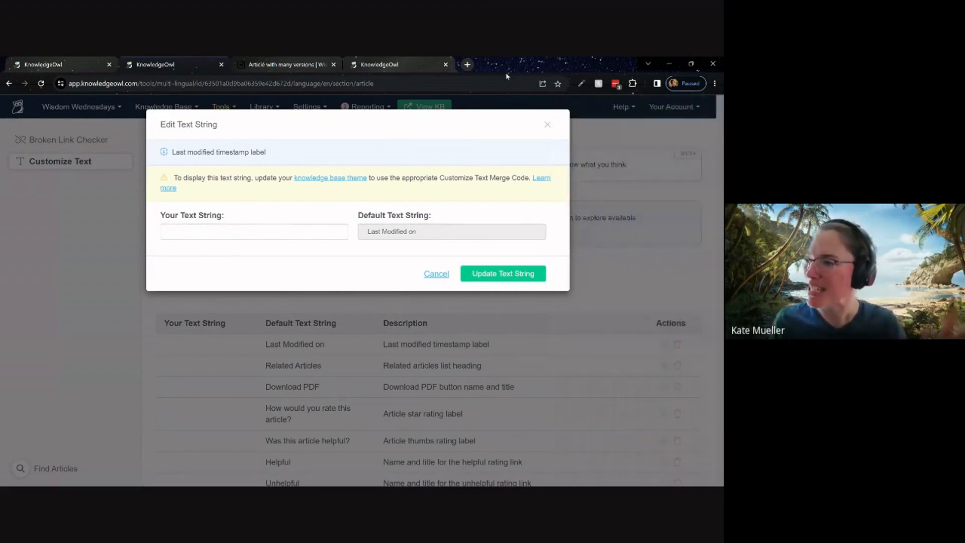
left_click(430, 275)
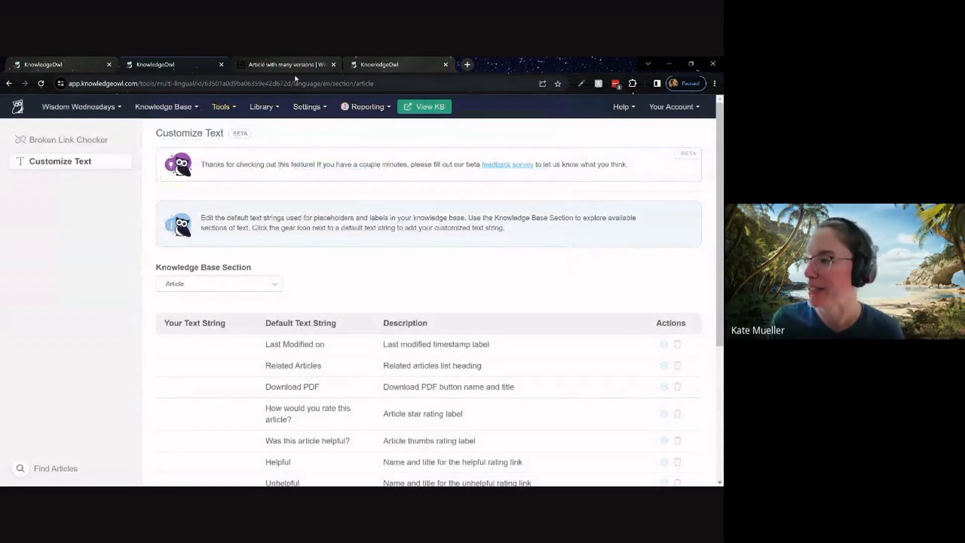
Open the knowledge base theme's style settings from the notice in the Last Modified on text string.
left_click(304, 106)
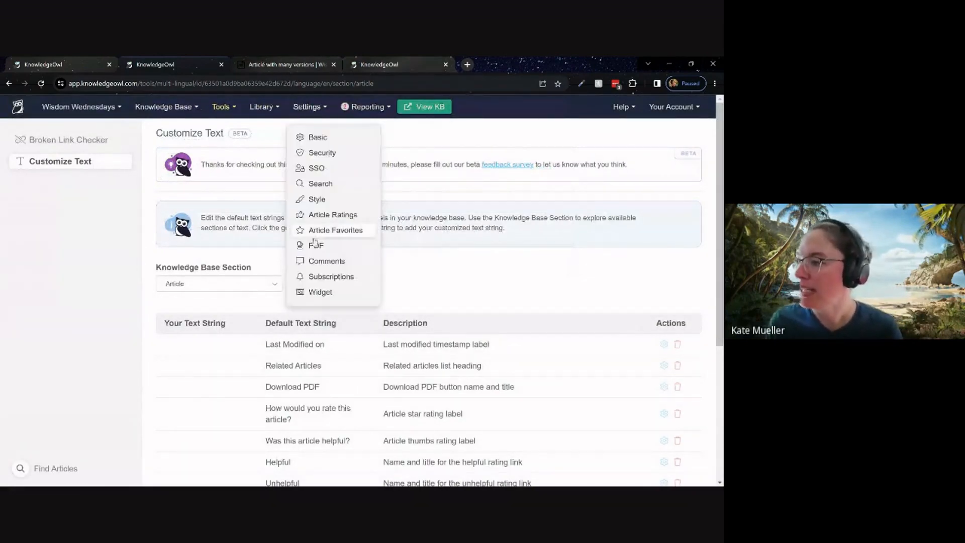
left_click(617, 311)
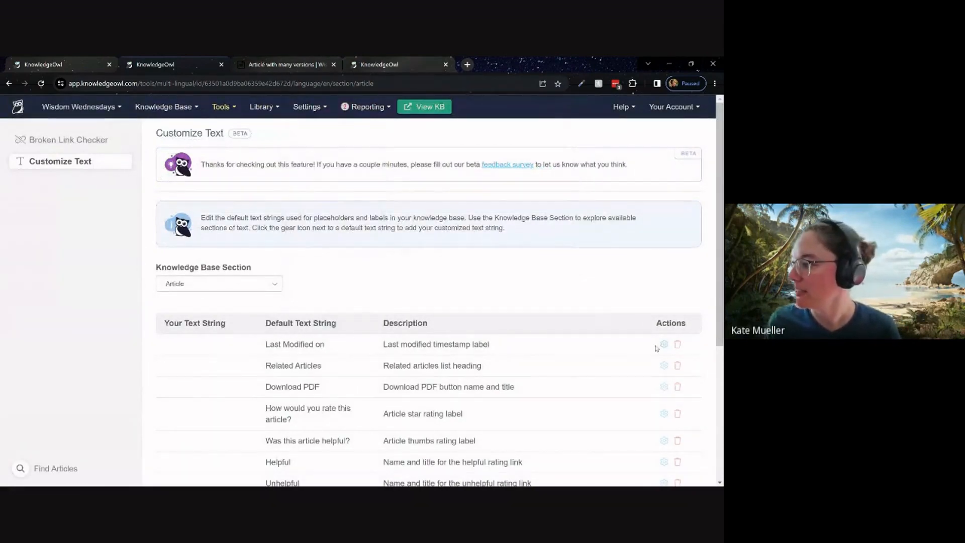
left_click(663, 343)
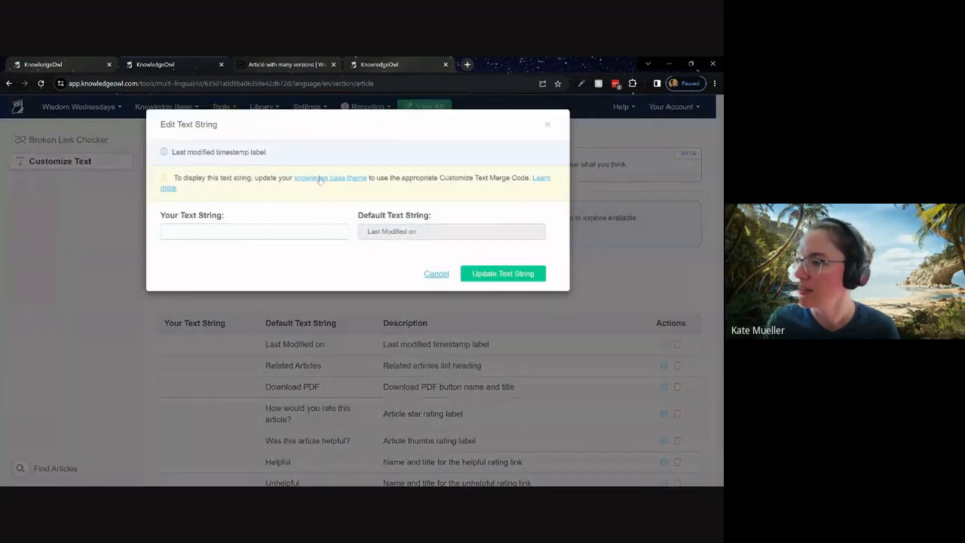
left_click(320, 180, "ctrl")
left_click(379, 63)
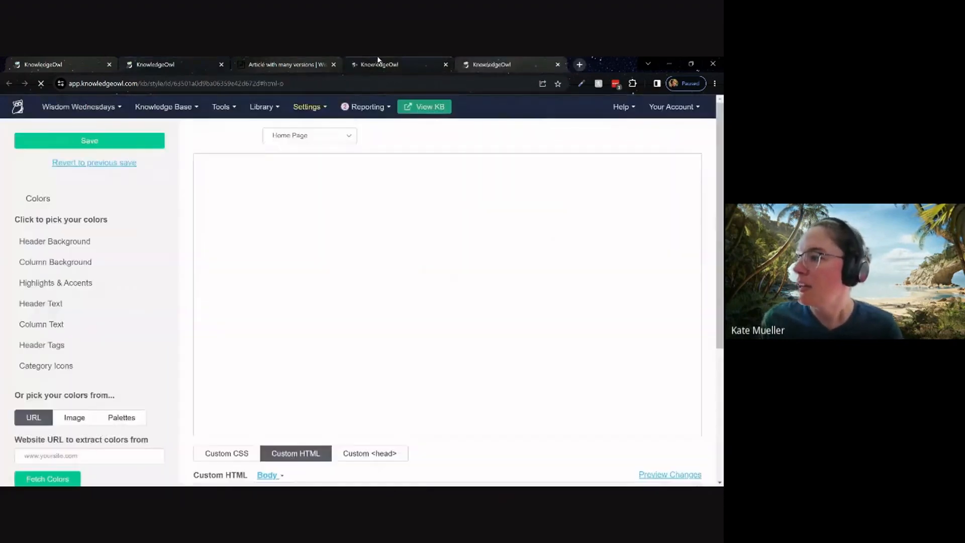
scroll(155, 262, "up", 5)
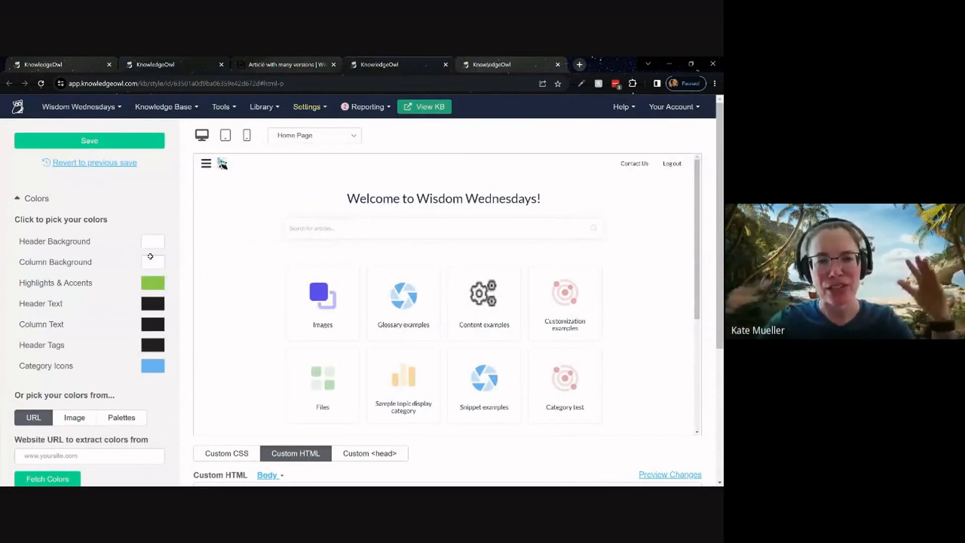
Show the Article template in the Custom HTML editor of the style settings.
left_click(310, 107)
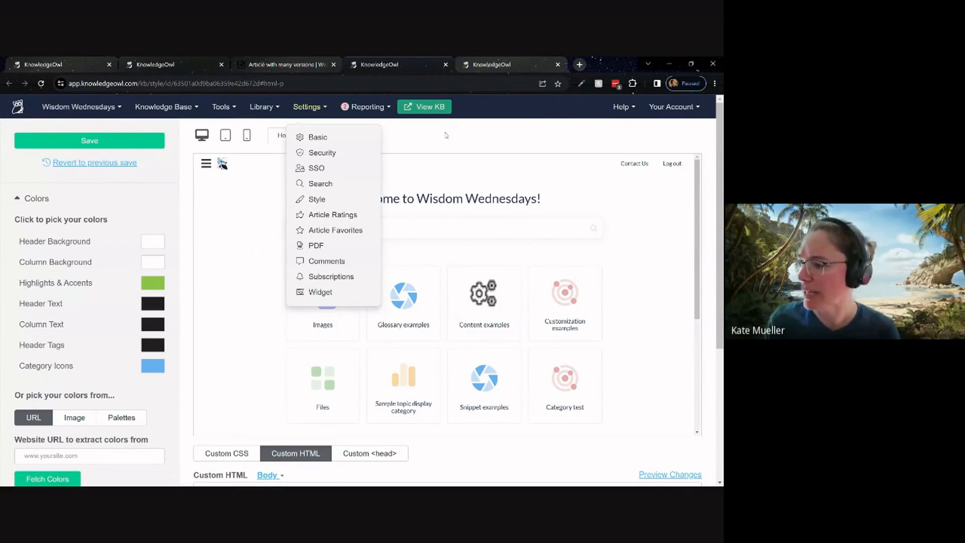
left_click(445, 134)
scroll(189, 301, "down", 4)
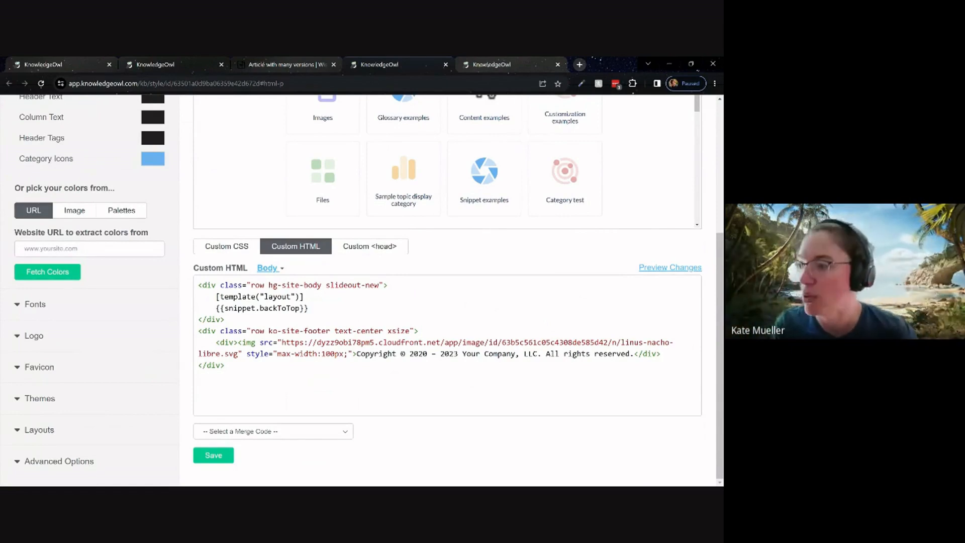
left_click(268, 271)
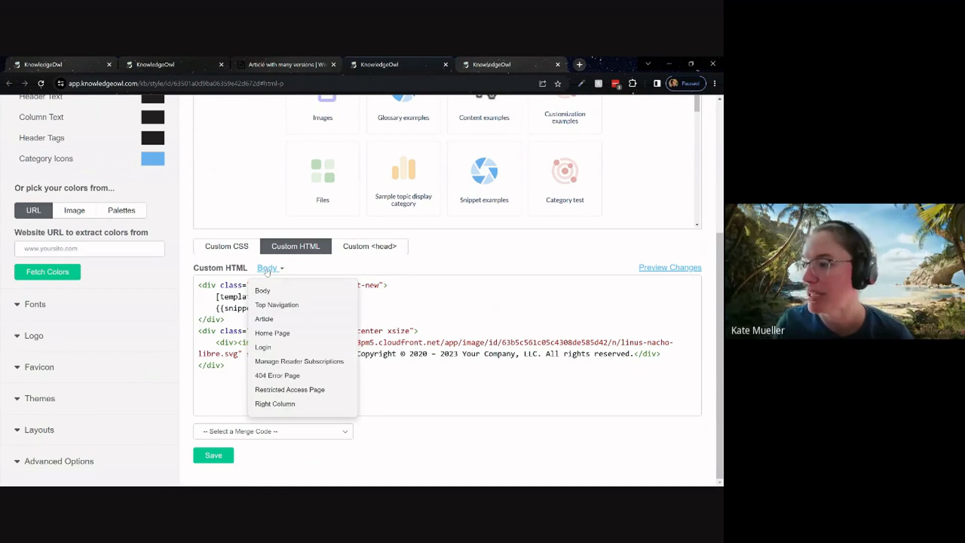
left_click(272, 320)
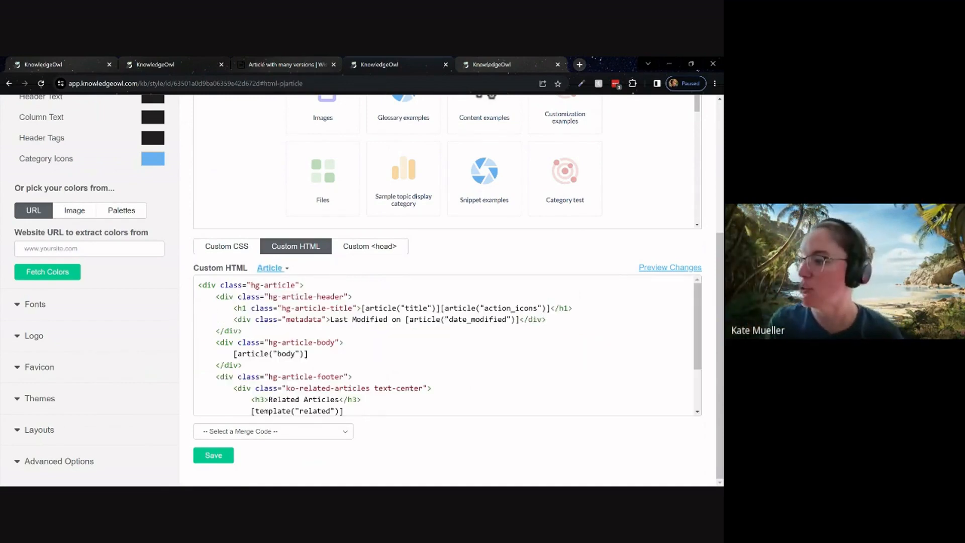
scroll(447, 347, "down", 2)
scroll(448, 347, "up", 2)
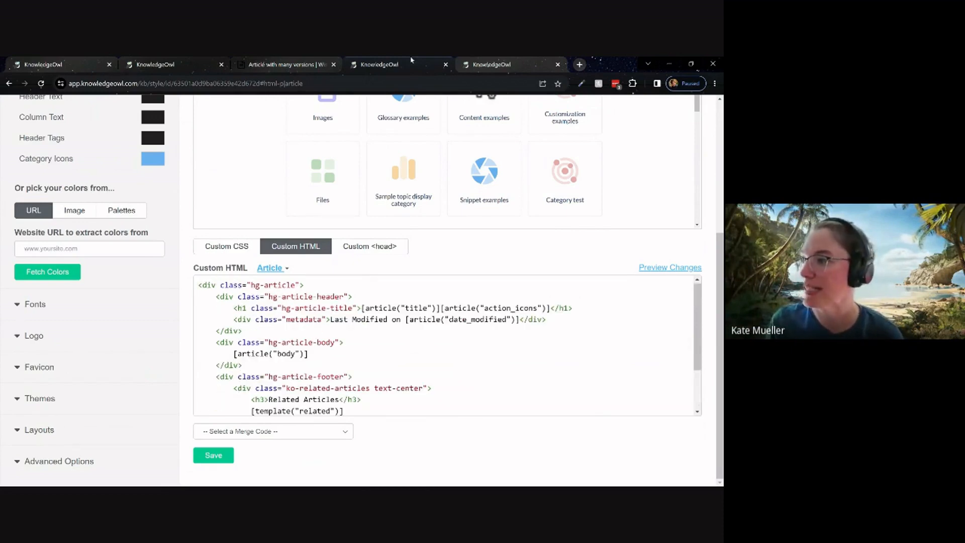
Compare the live "Article with many versions" page with the Last Modified line, body and footer code of the Article template.
left_click(282, 64)
scroll(254, 145, "up", 10)
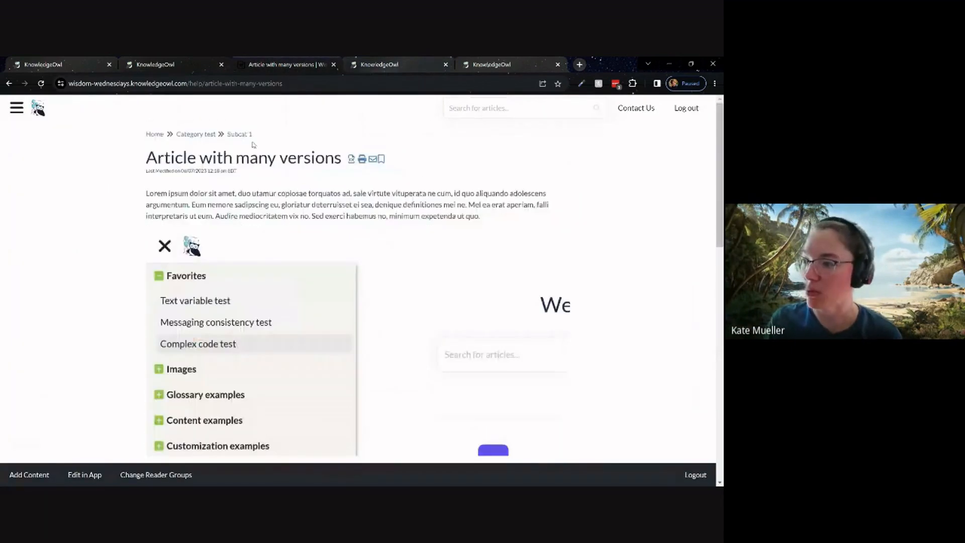
left_click(379, 64)
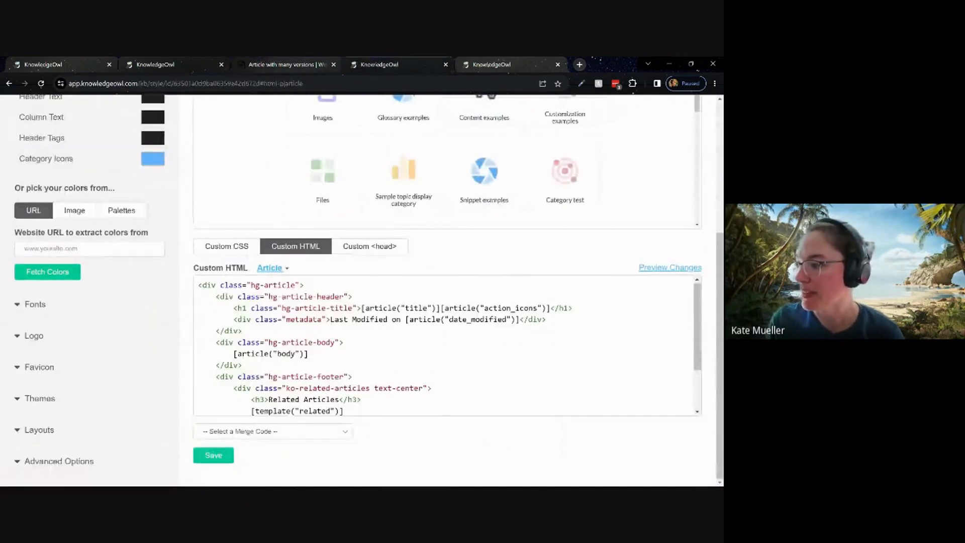
left_click_drag(237, 319, 546, 319)
scroll(447, 346, "down", 1)
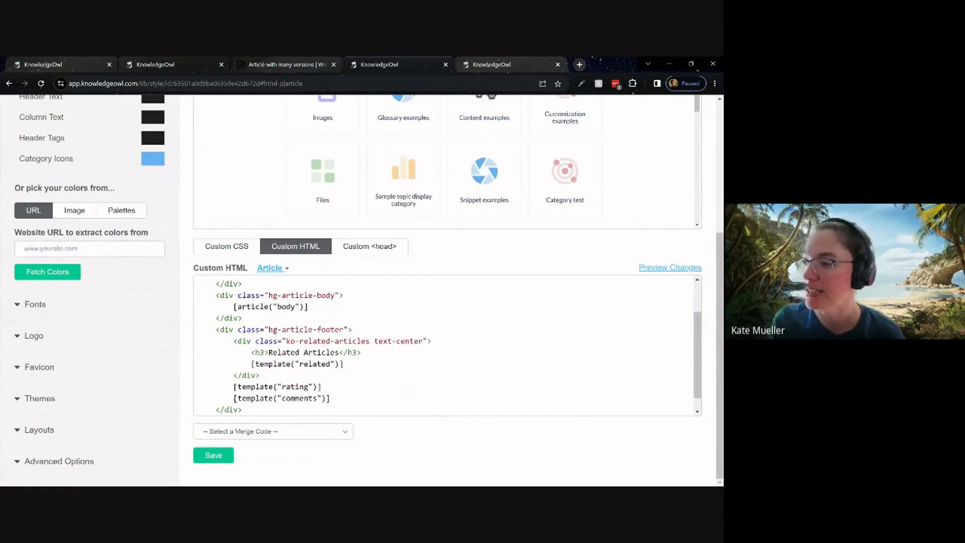
left_click_drag(234, 306, 308, 306)
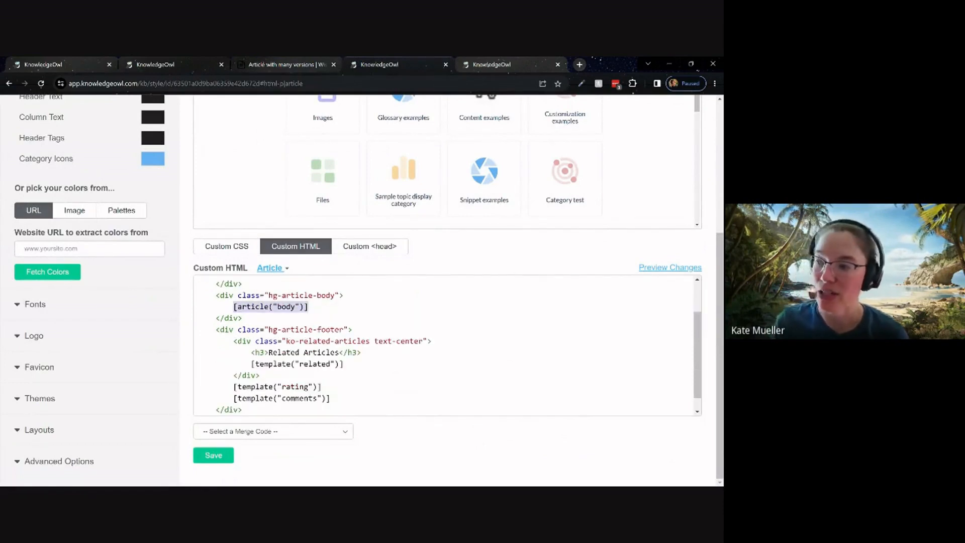
scroll(447, 347, "down", 1)
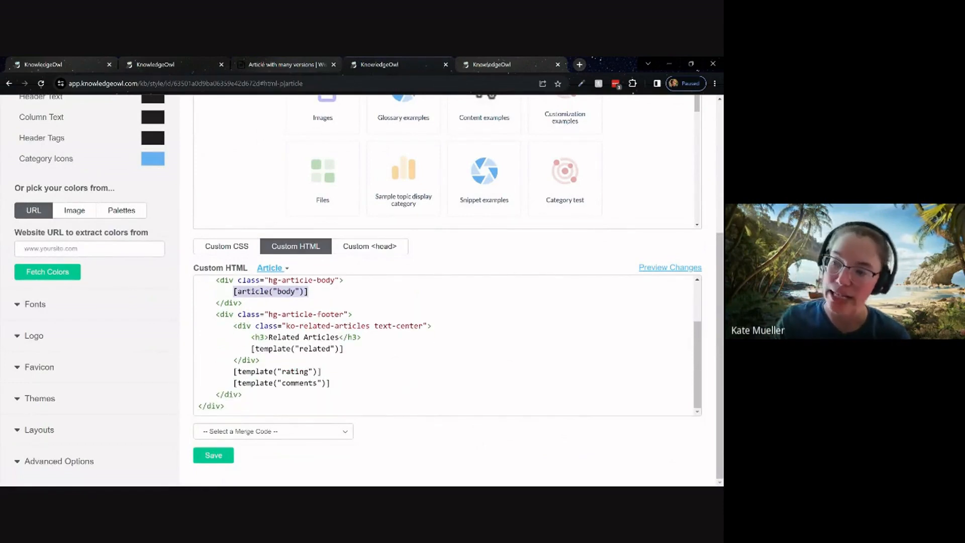
scroll(447, 347, "up", 2)
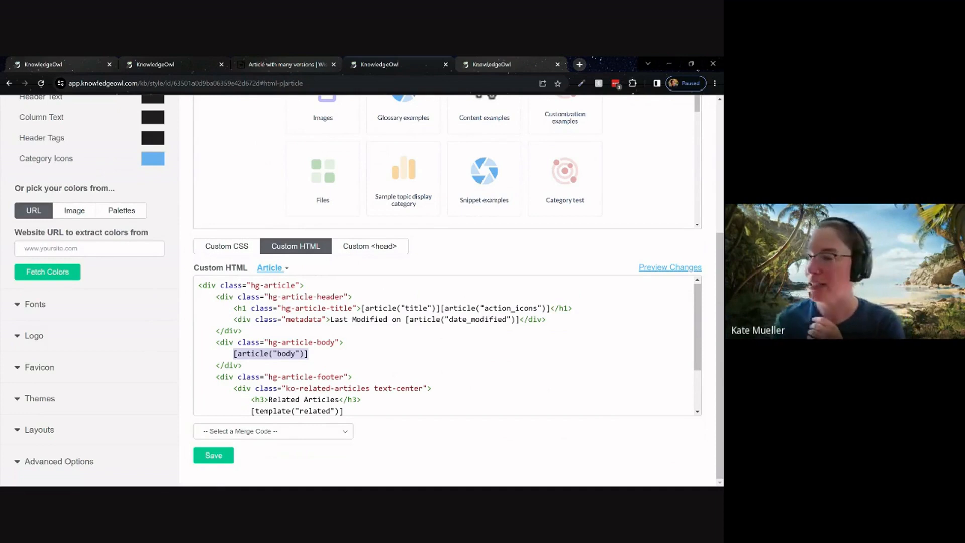
left_click(243, 331)
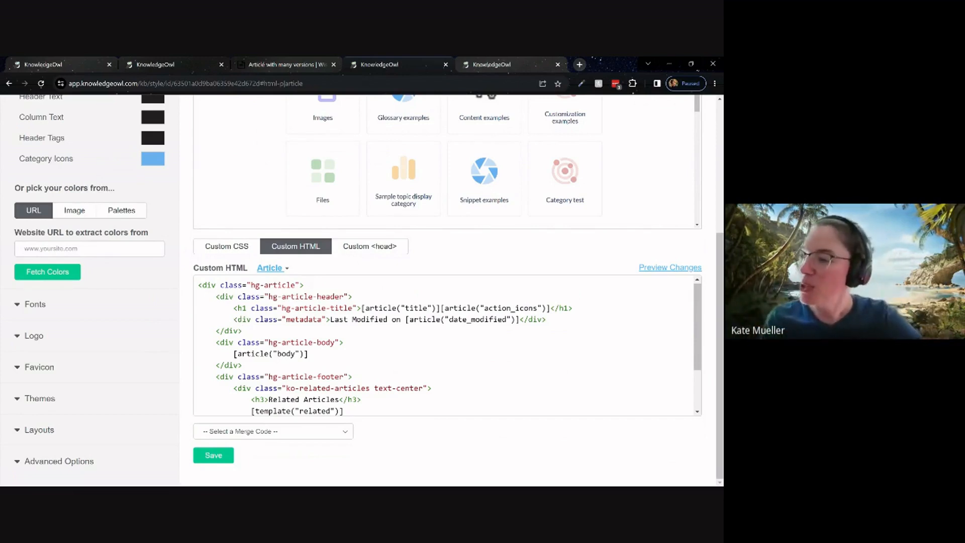
Locate the hard-coded "Last Modified on" and "Related Articles" text in the Article template's custom HTML.
left_click_drag(330, 319, 405, 320)
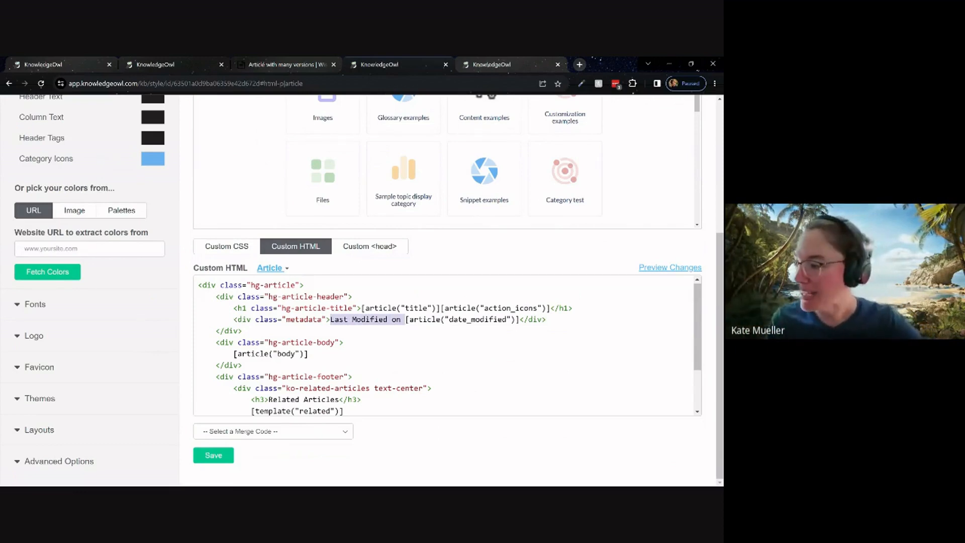
left_click(396, 320)
left_click_drag(330, 319, 405, 319)
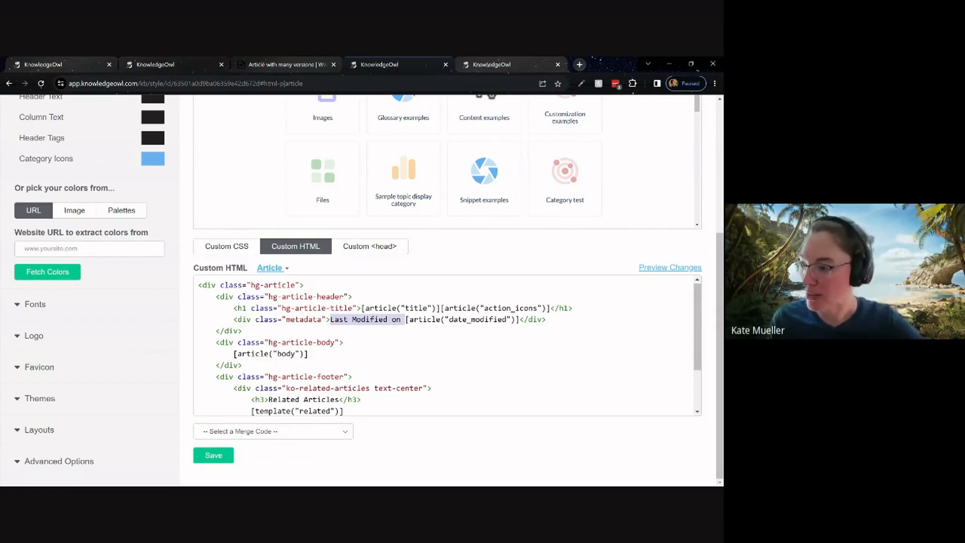
scroll(269, 326, "down", 2)
left_click_drag(269, 336, 342, 336)
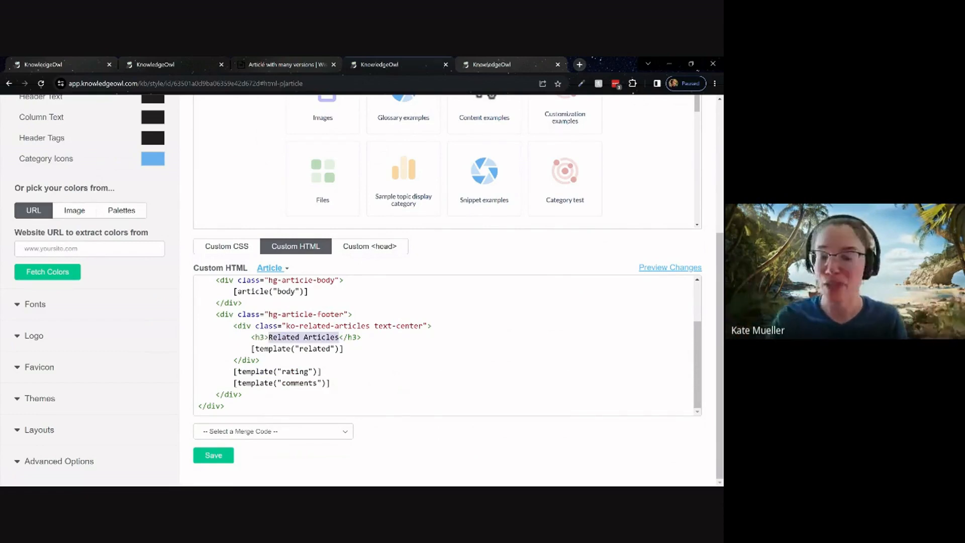
scroll(352, 347, "up", 2)
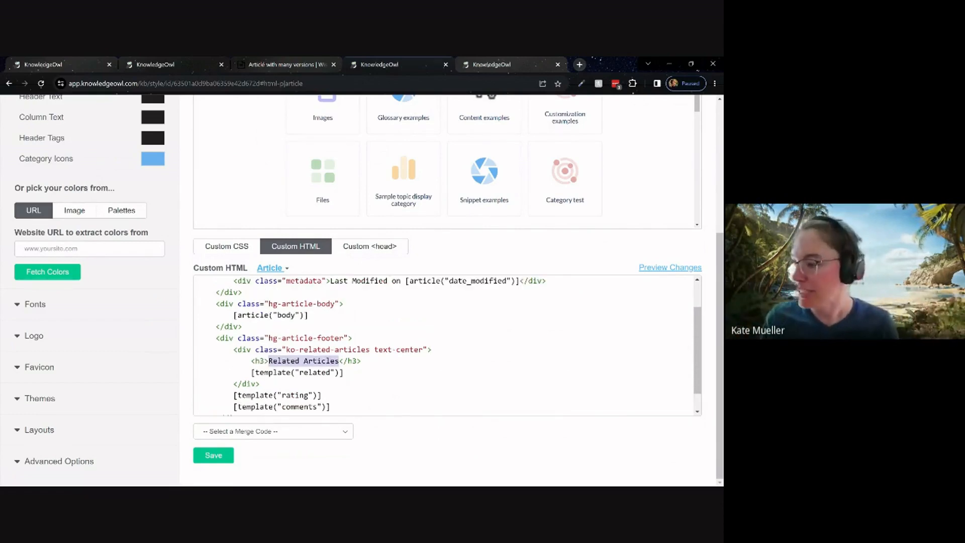
Set the custom text string for the Last modified timestamp label to "Las updated on" and save it.
left_click(164, 65)
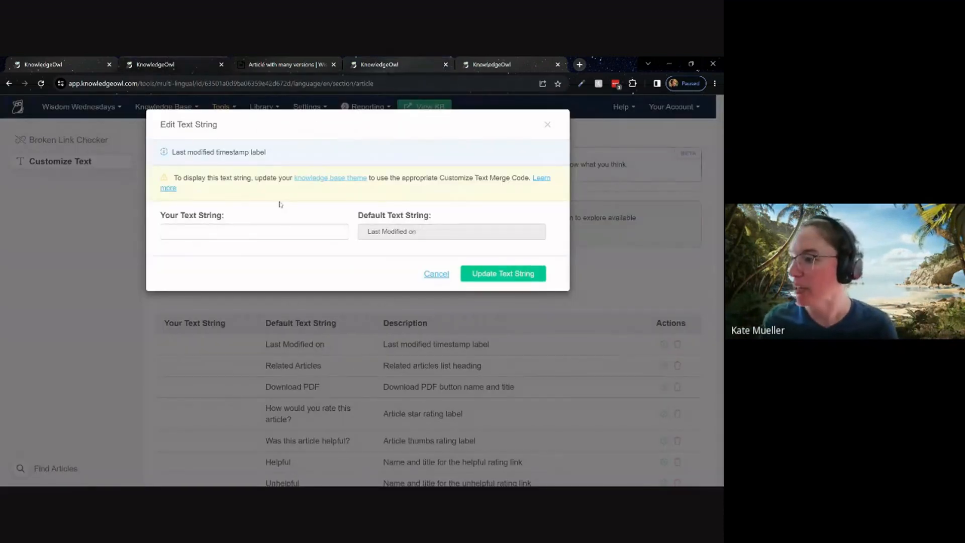
left_click(253, 232)
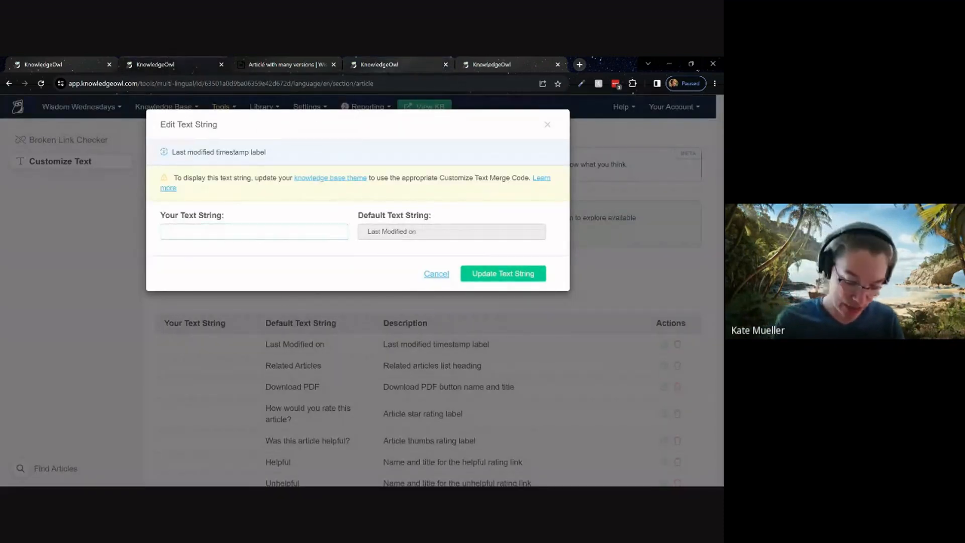
type("Las update")
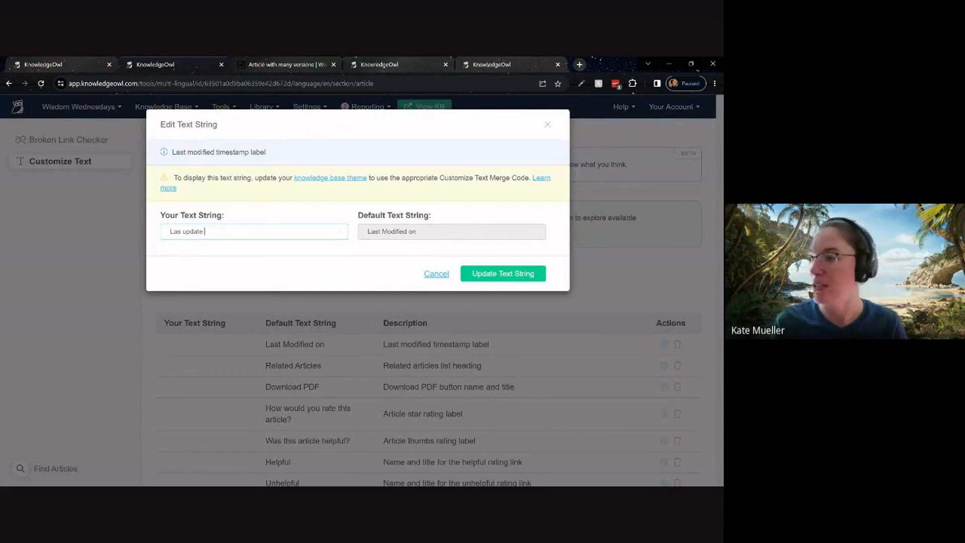
type("d on")
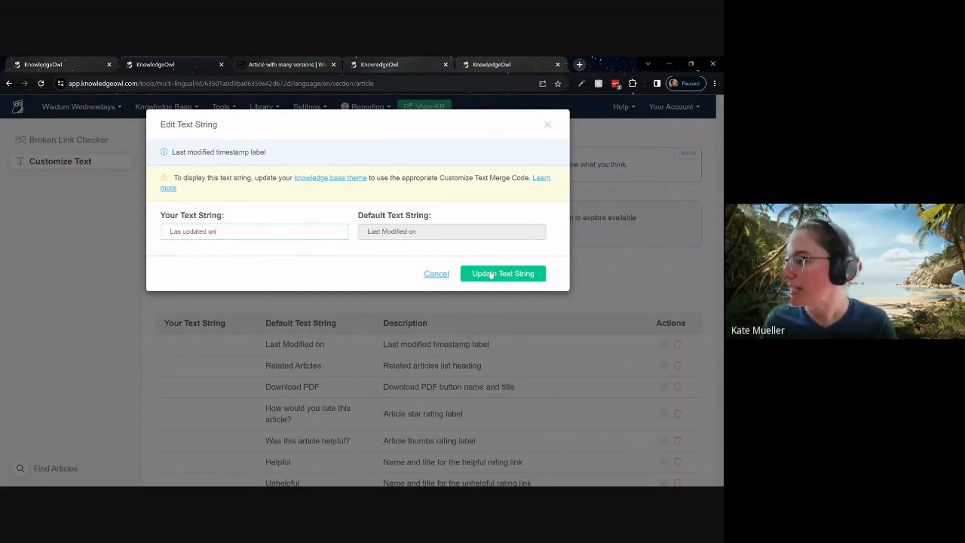
left_click(491, 274)
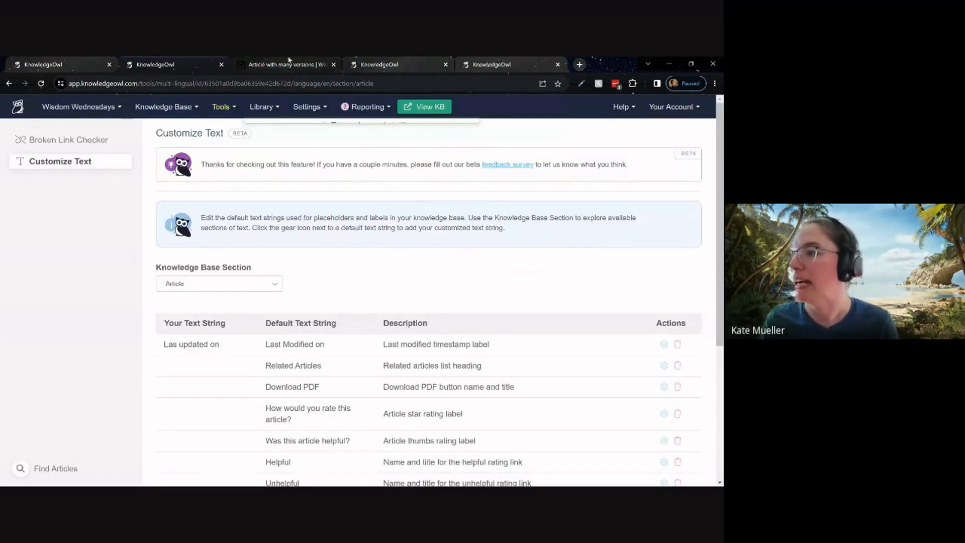
Check the Last Modified label on the live "Article with many versions" page and return to the Customize Text list.
left_click(289, 60)
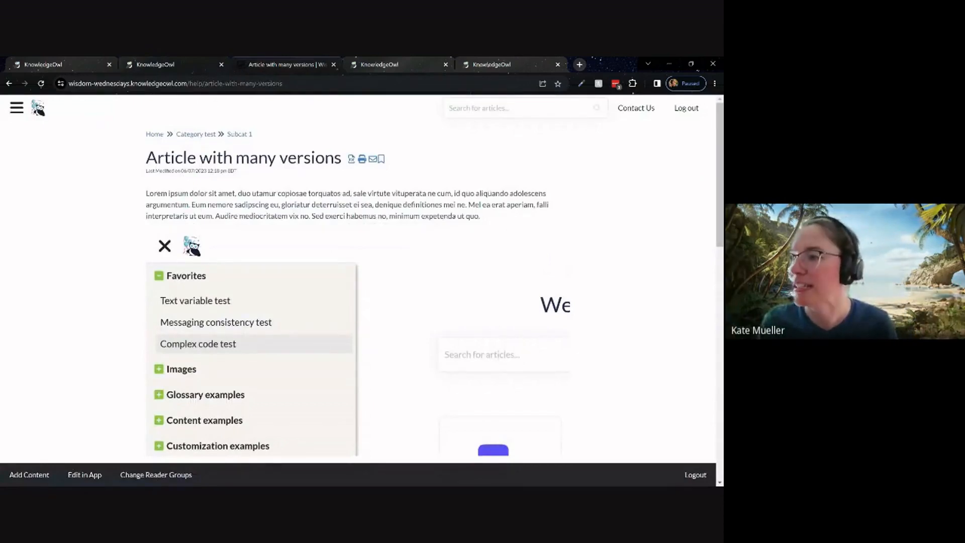
left_click_drag(146, 171, 181, 171)
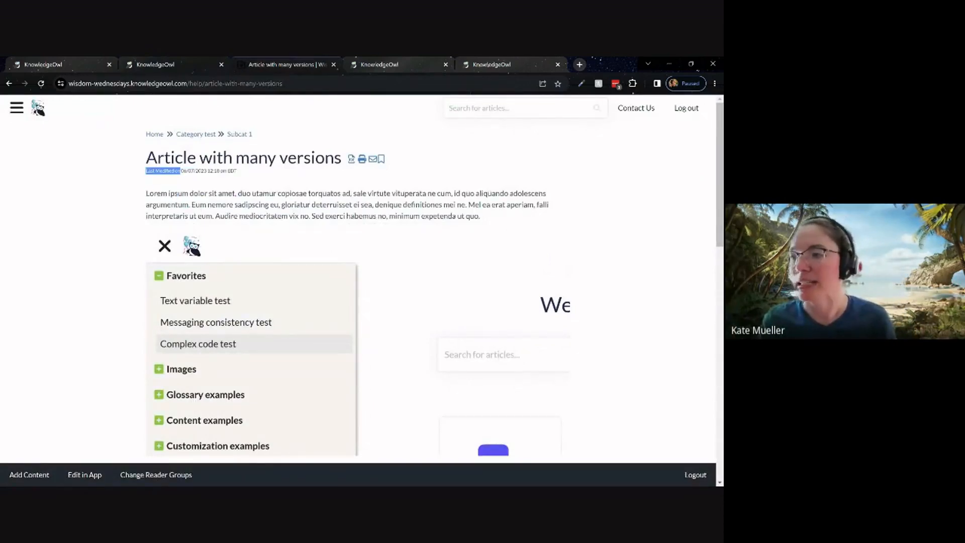
left_click(161, 64)
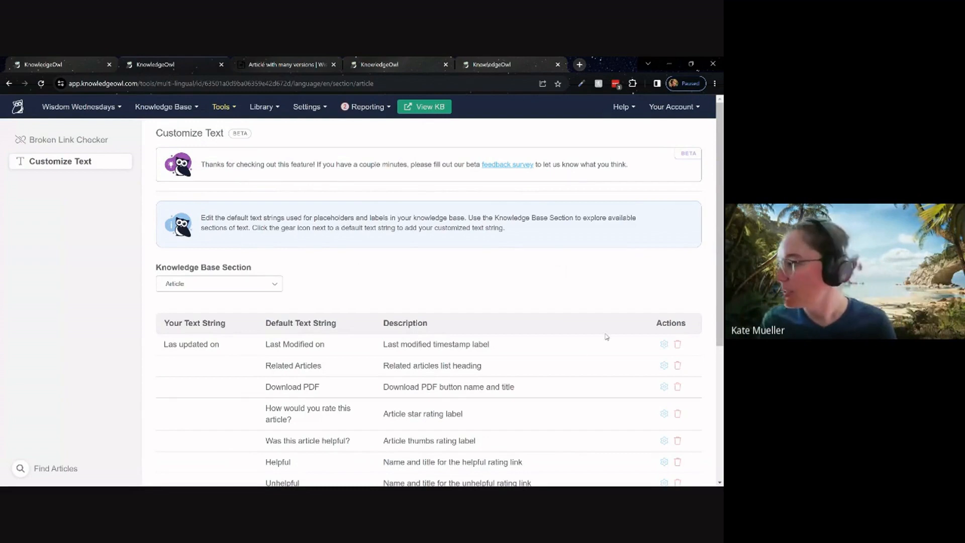
Correct the custom text string for the Last modified timestamp label to "Last updated on" and save it.
left_click(664, 344)
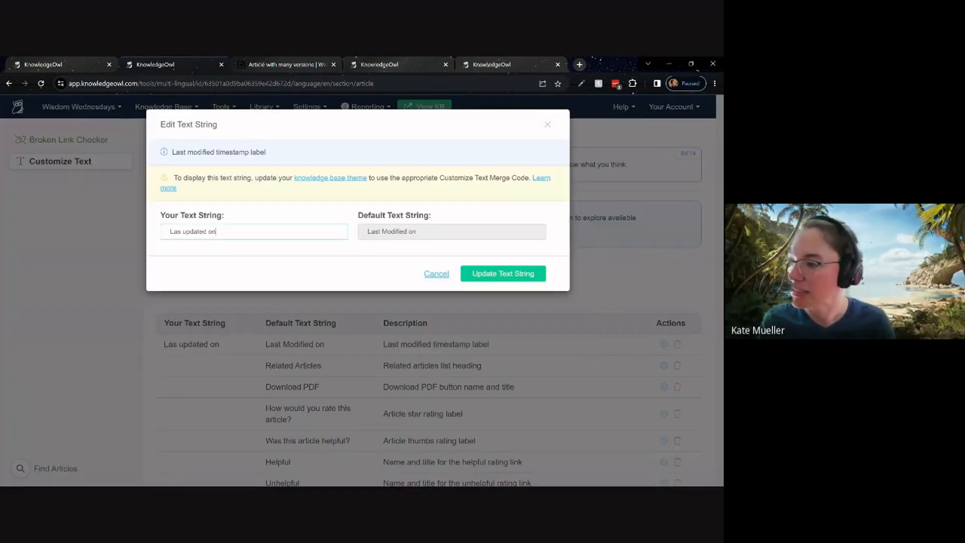
left_click(179, 232)
type("t")
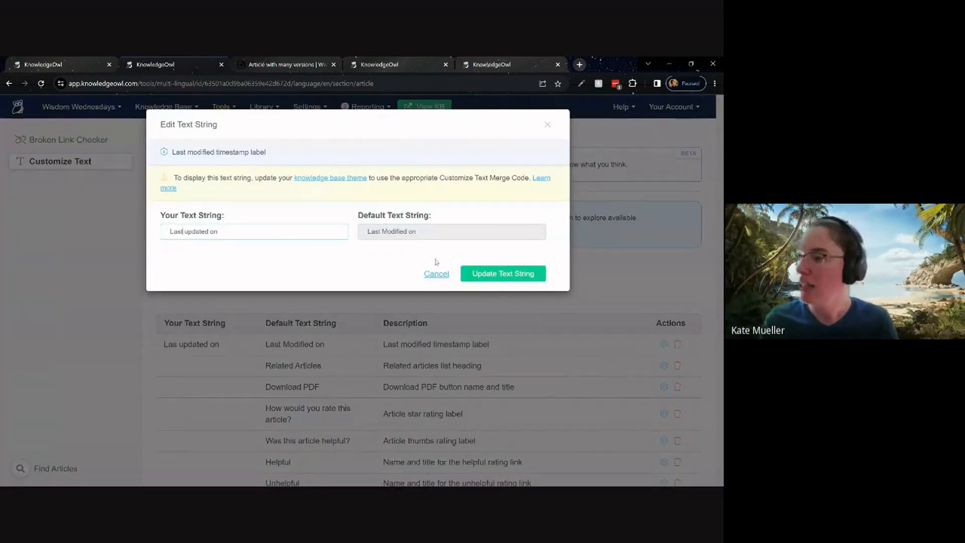
left_click(482, 273)
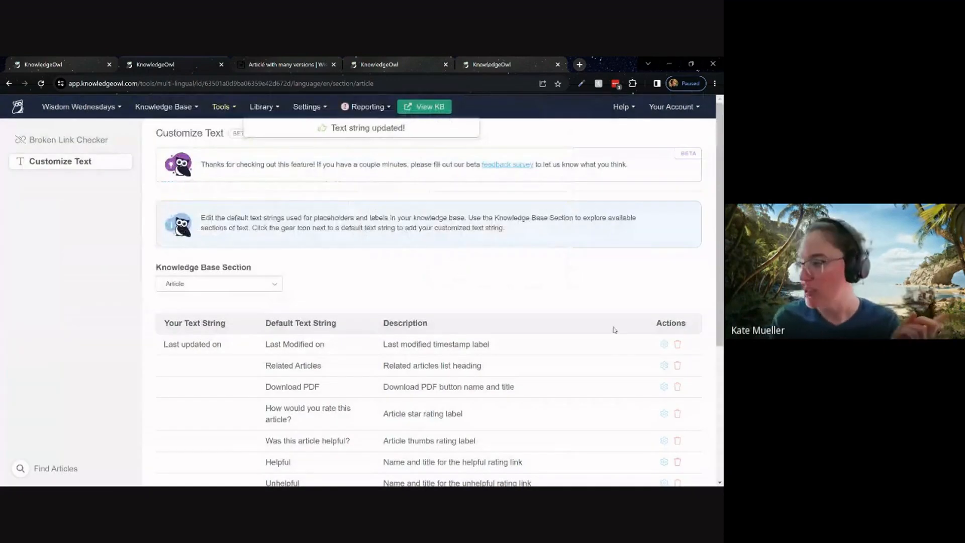
Review the theme merge code notice for the Last modified timestamp label and close the text string without changes.
left_click(664, 344)
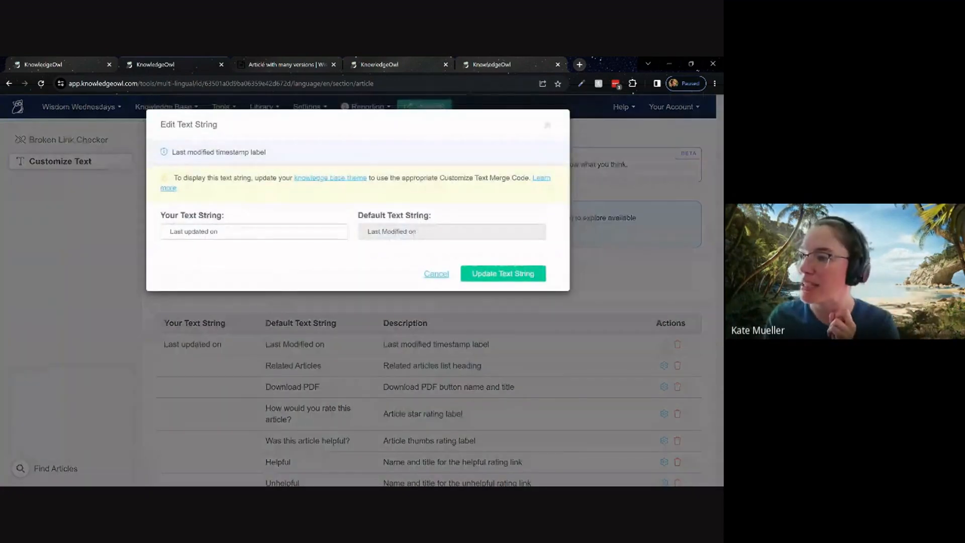
left_click_drag(174, 178, 186, 195)
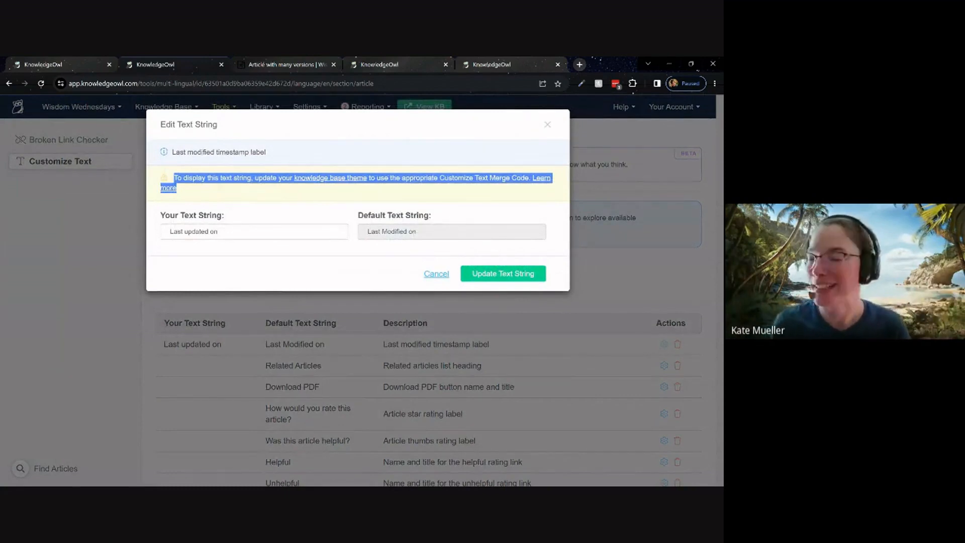
left_click(445, 275)
Examine the hard-coded "Last Modified on" and "Related Articles" text in the Article template's custom HTML.
left_click(502, 63)
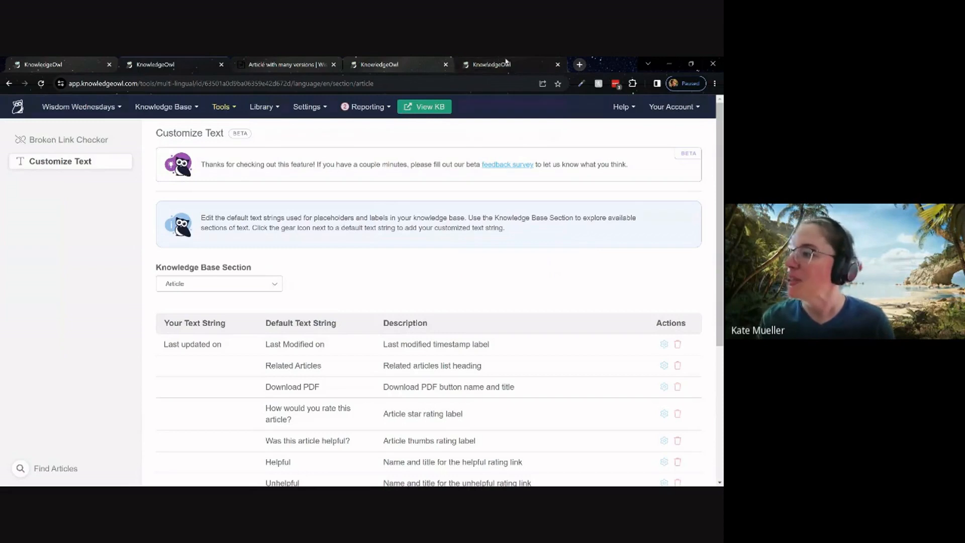
left_click(418, 60)
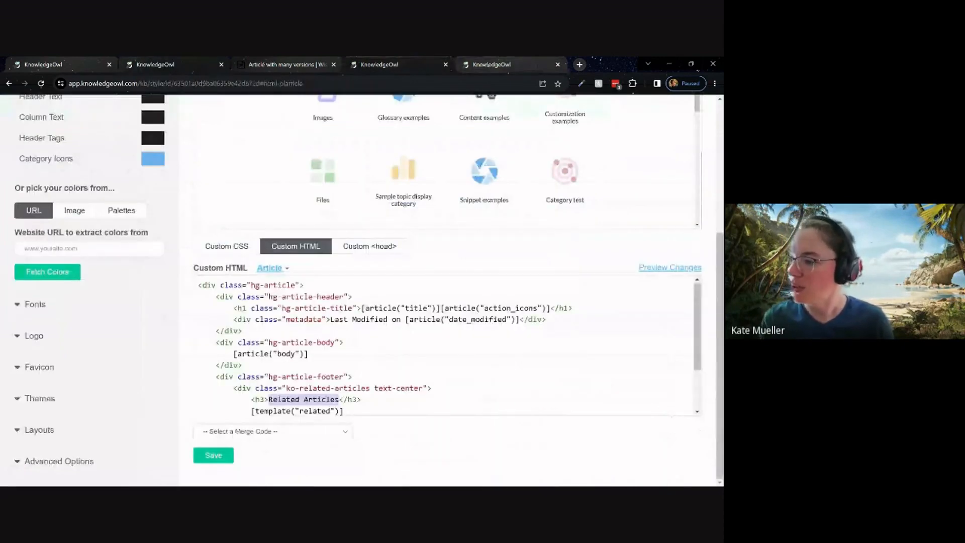
left_click(344, 342)
left_click_drag(330, 319, 405, 319)
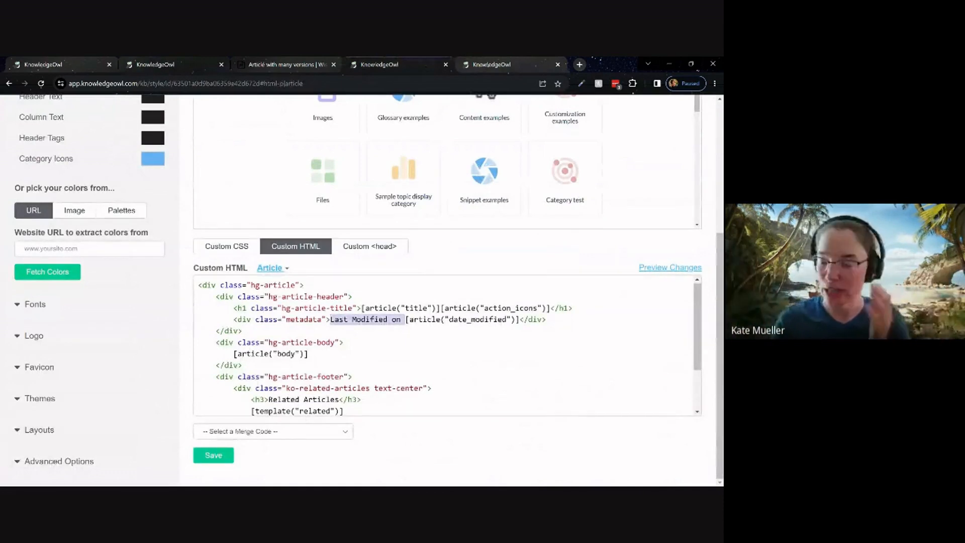
left_click(339, 319)
left_click_drag(330, 320, 405, 320)
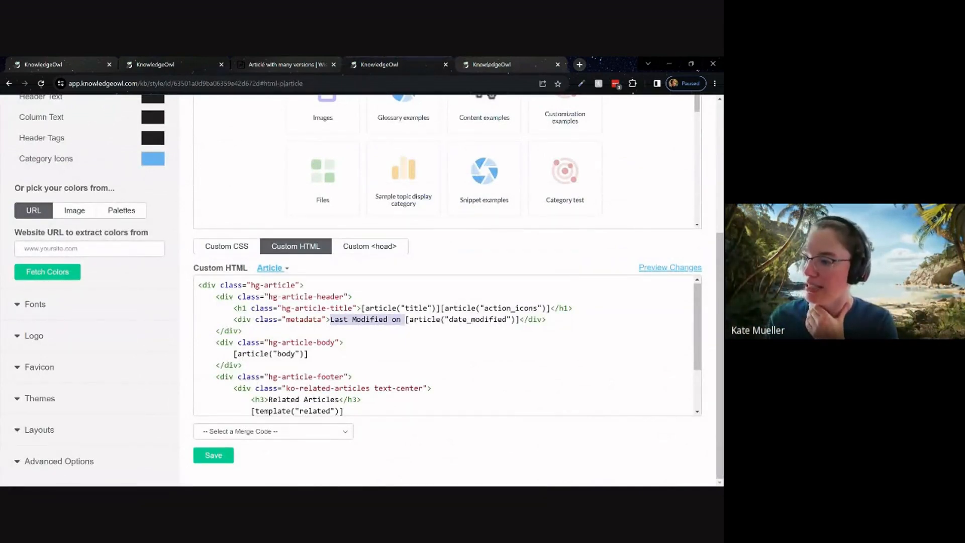
left_click_drag(237, 320, 330, 319)
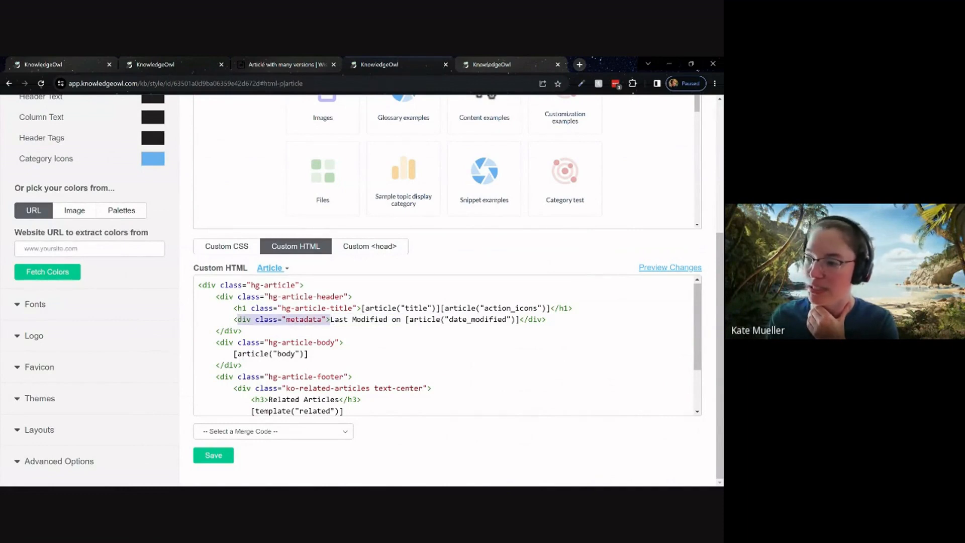
scroll(448, 347, "down", 2)
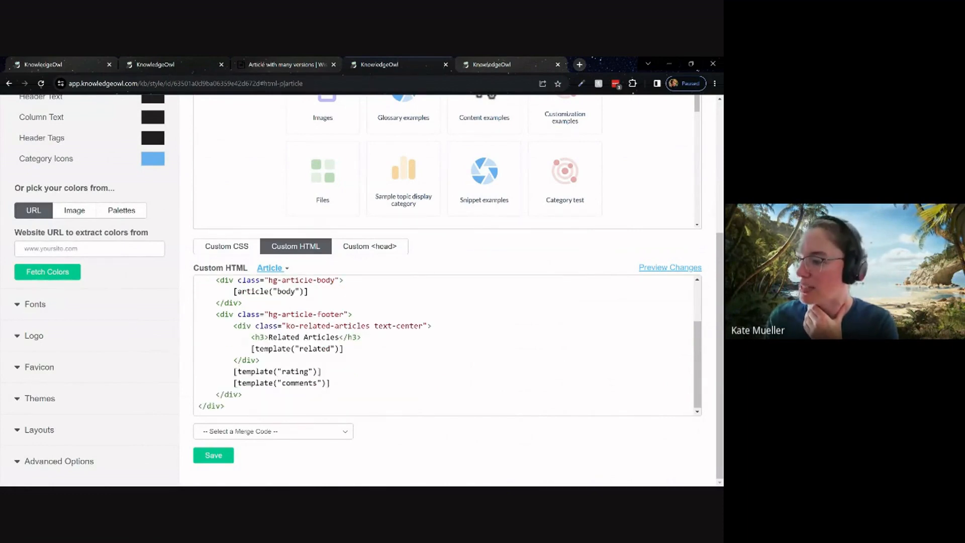
left_click_drag(268, 337, 339, 337)
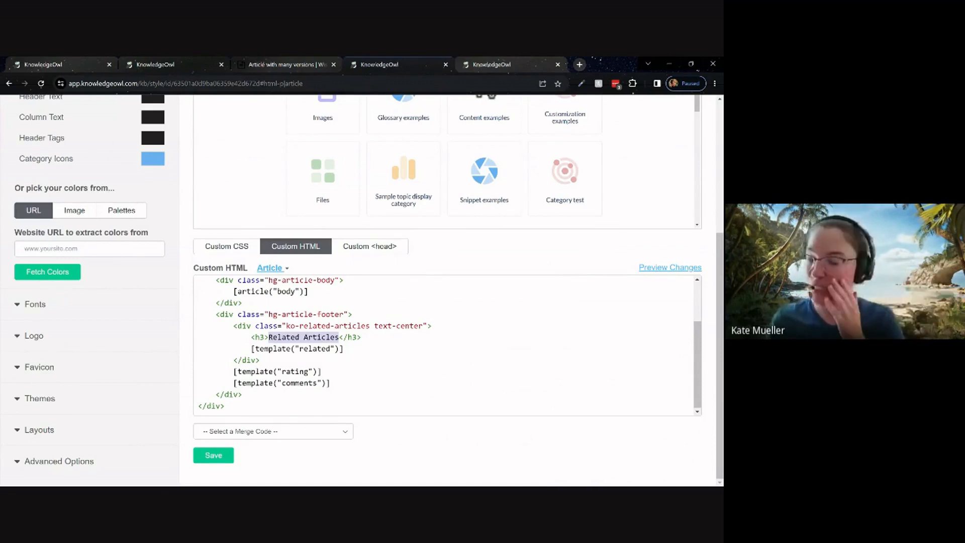
scroll(447, 346, "up", 3)
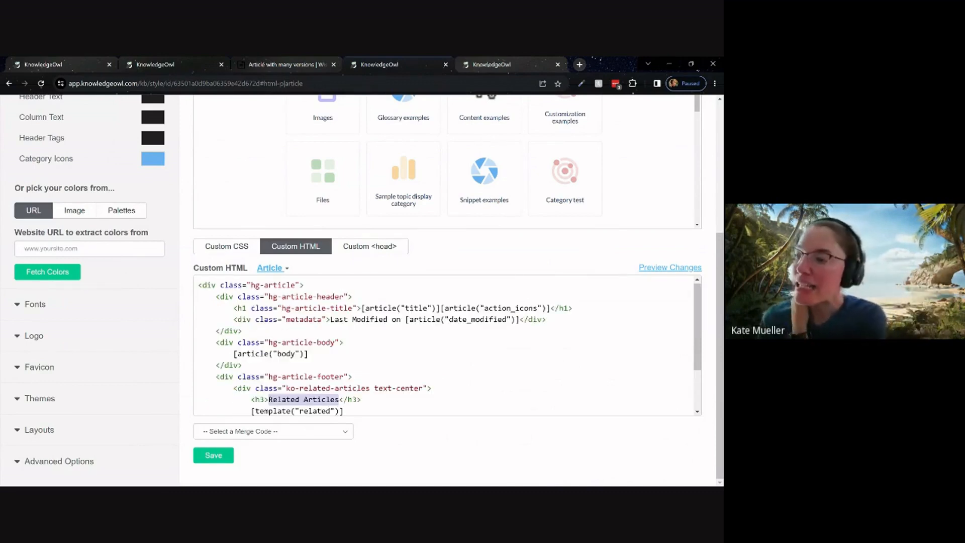
Insert the Last modified timestamp label merge code directly before "Last Modified on" in the Article template's metadata line.
left_click(330, 320)
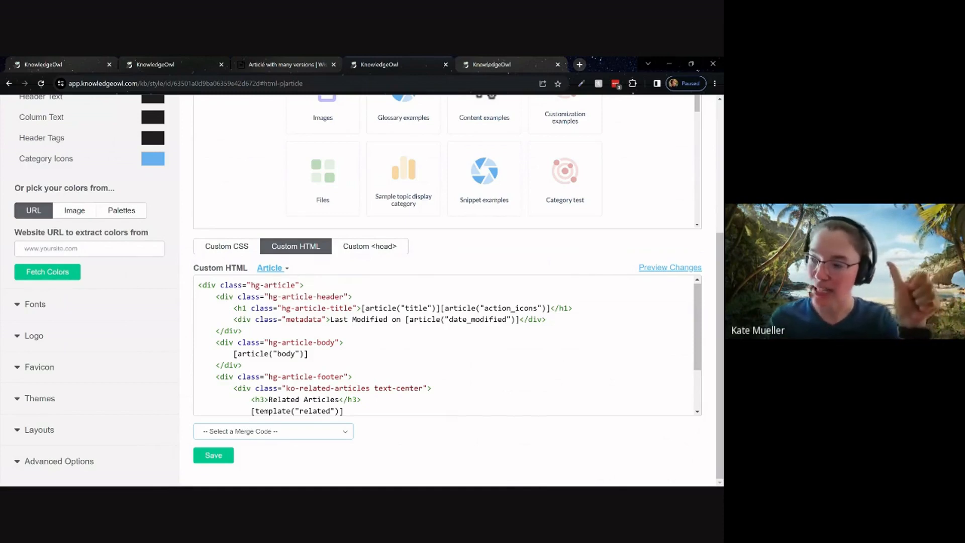
left_click(273, 431)
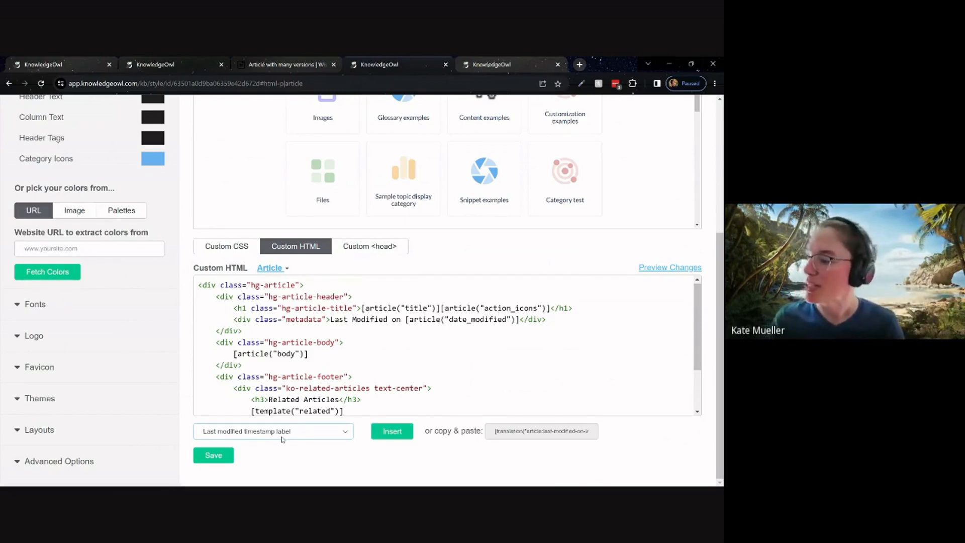
left_click(518, 431)
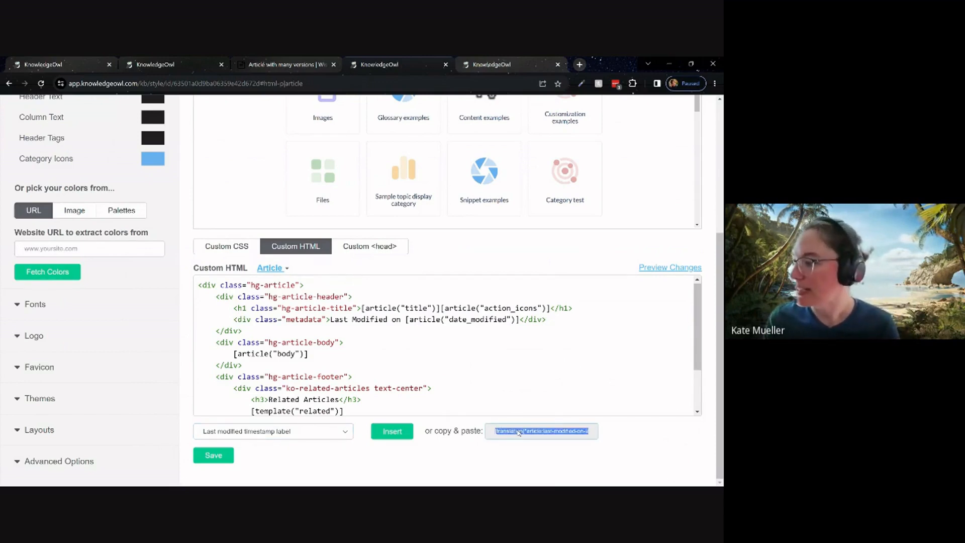
left_click(330, 320)
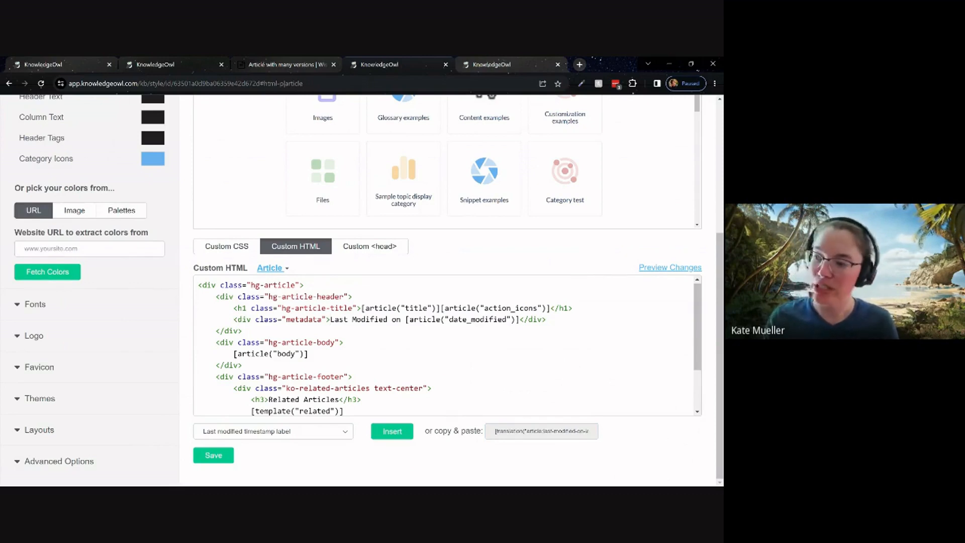
left_click(393, 431)
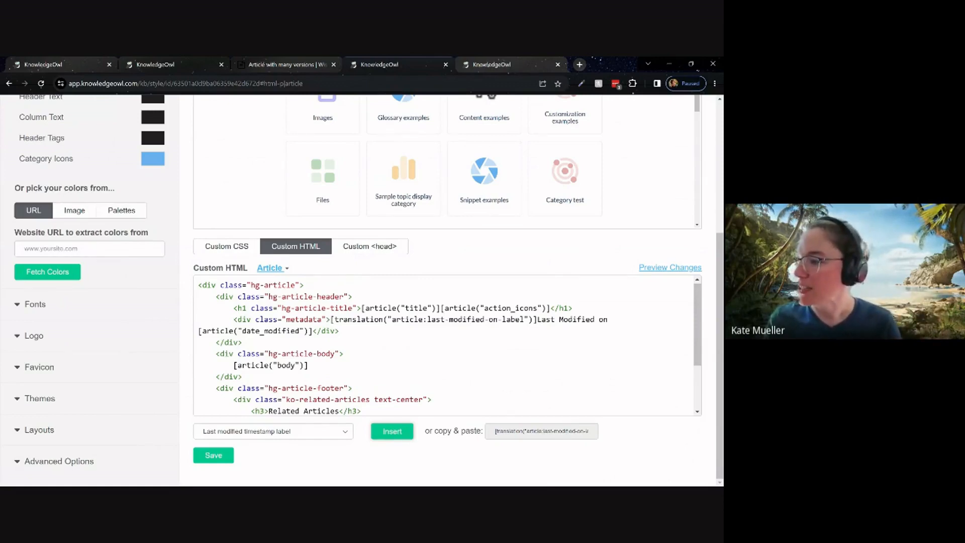
Delete the hard-coded "Last Modified on" text and the space before the date merge code, and save the Article template.
left_click_drag(537, 320, 608, 319)
key("BackSpace")
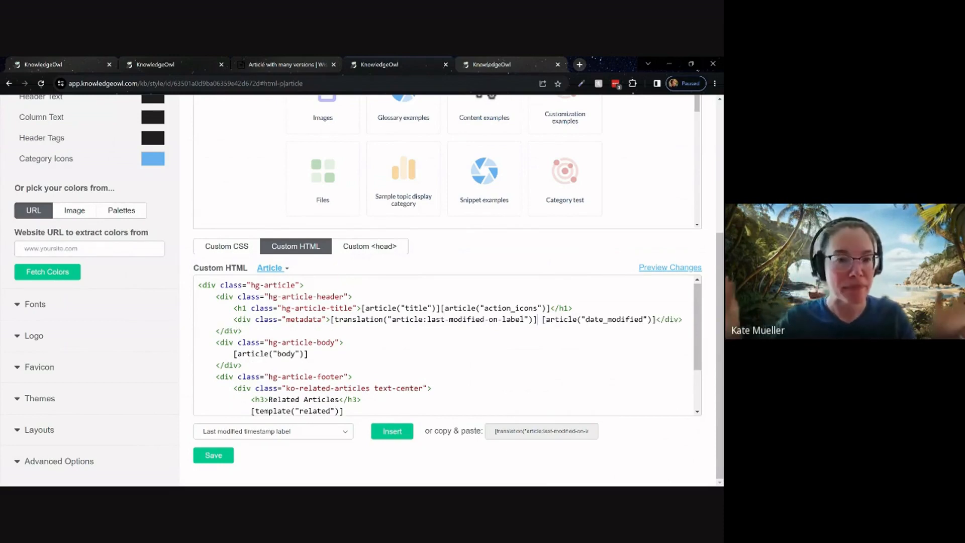
key("Delete")
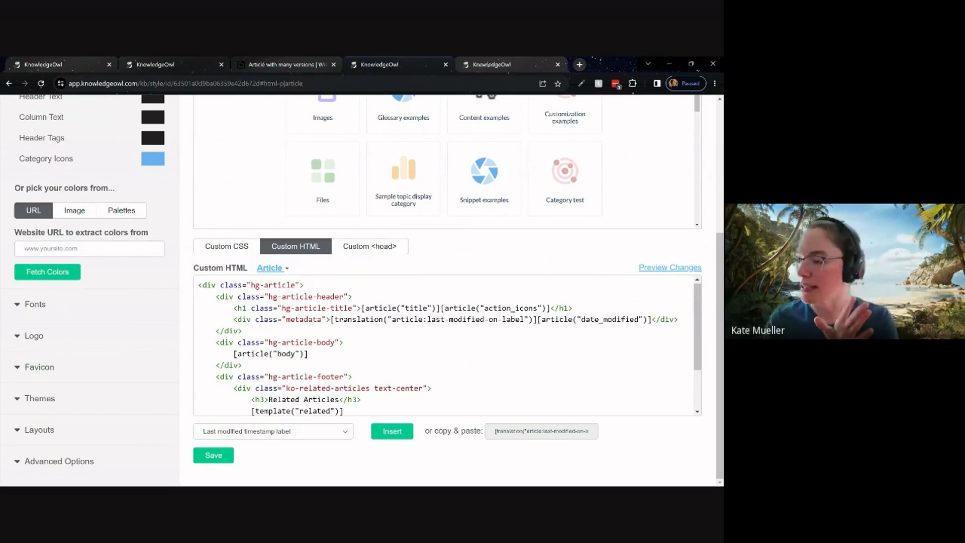
left_click(221, 457)
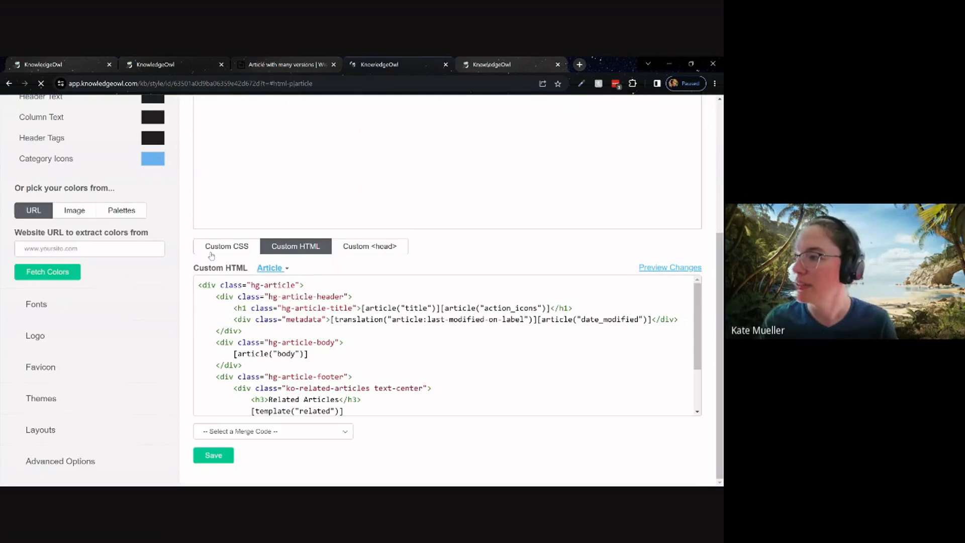
Reload the live "Article with many versions" page and check its timestamp label under the title.
left_click(284, 65)
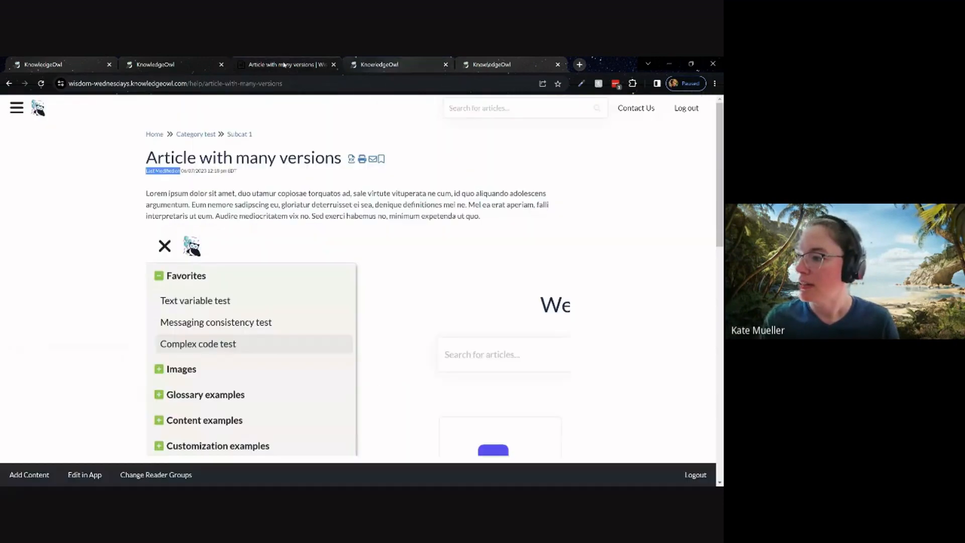
left_click_drag(123, 198, 122, 200)
key("F5")
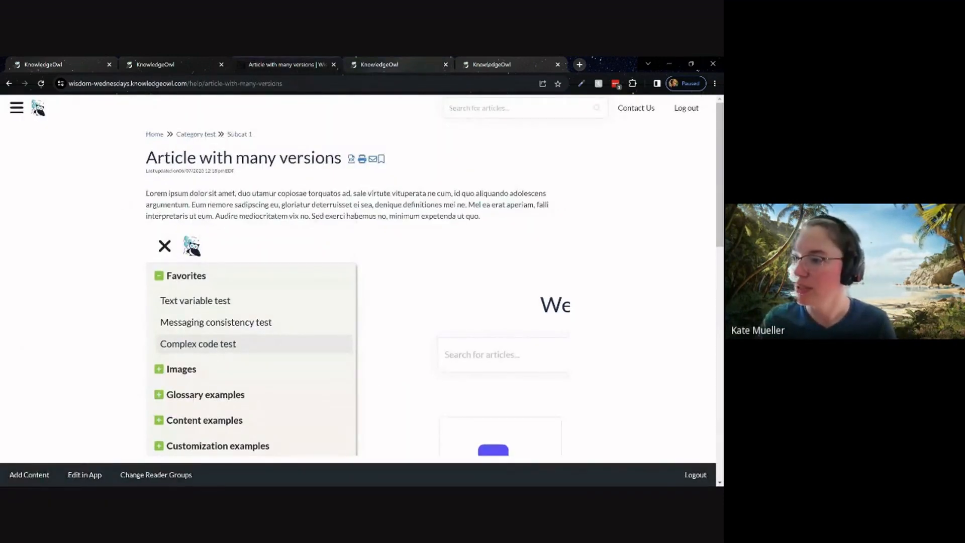
left_click_drag(145, 172, 250, 177)
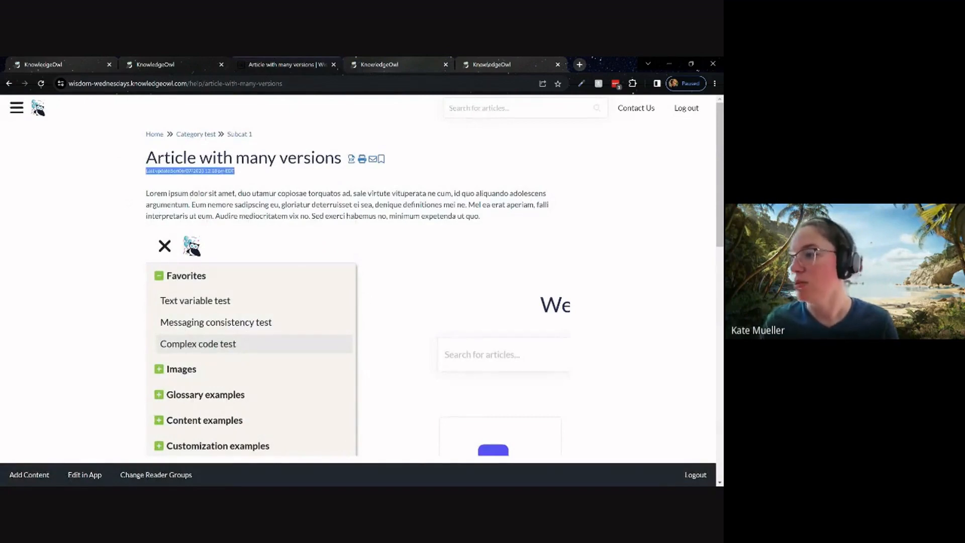
left_click(251, 177)
Return to the Article template's custom HTML in the style settings and save it again.
left_click(191, 60)
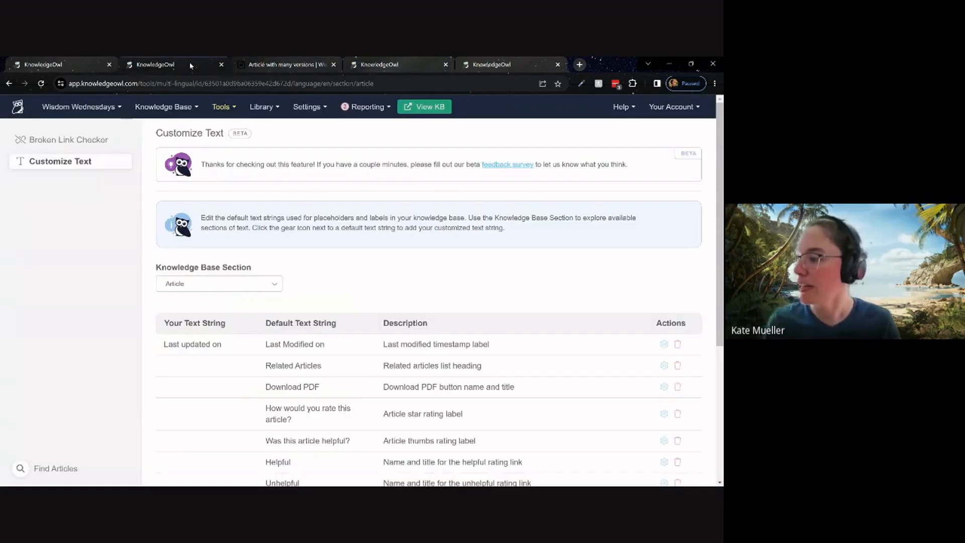
left_click(388, 62)
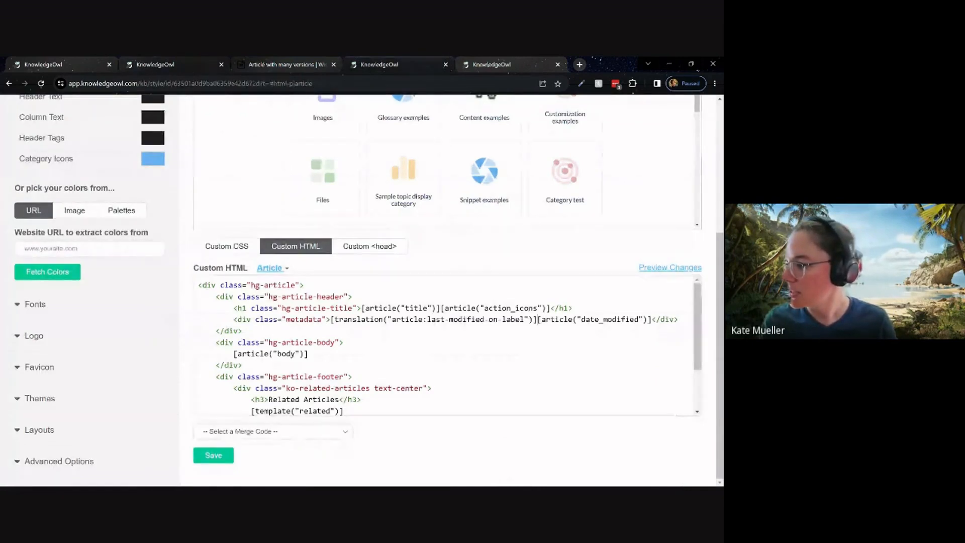
left_click(222, 455)
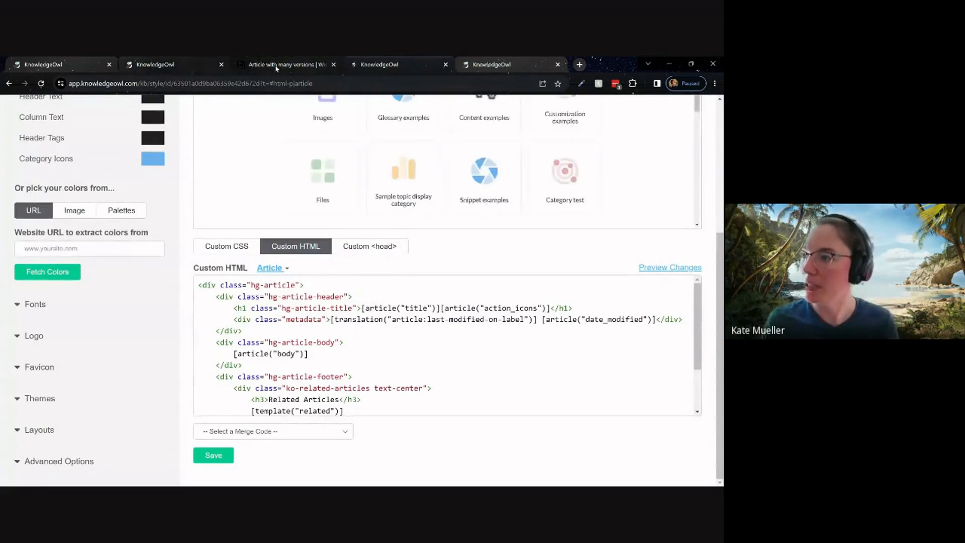
View the live article, return to the Customize Text list, and read the theme notice in the Related articles list heading's edit dialog, leaving the string unchanged.
left_click(276, 65)
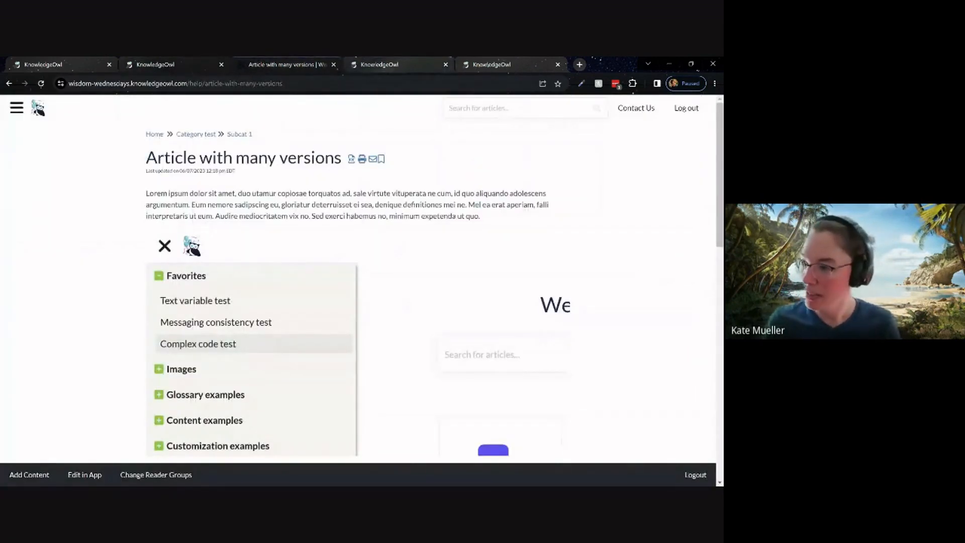
left_click(160, 65)
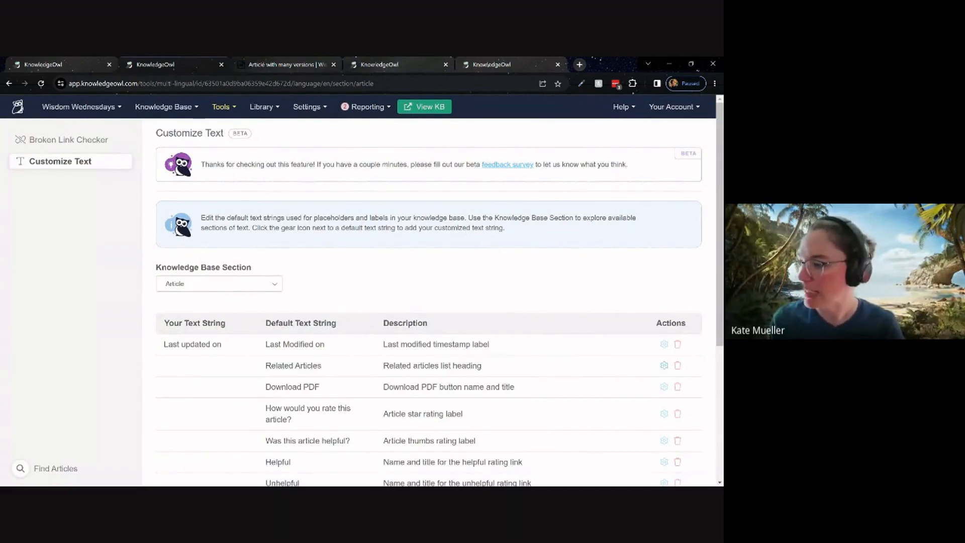
left_click(664, 366)
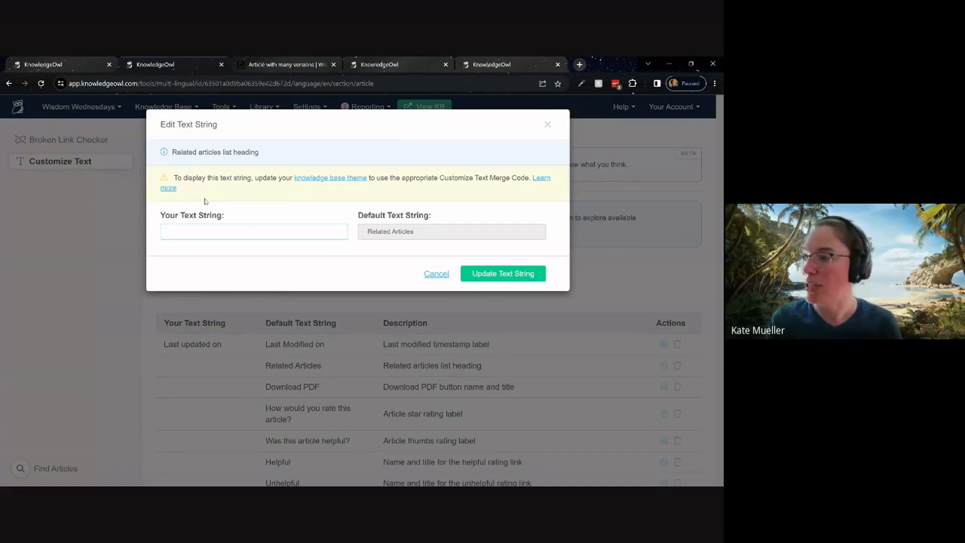
triple_click(236, 179)
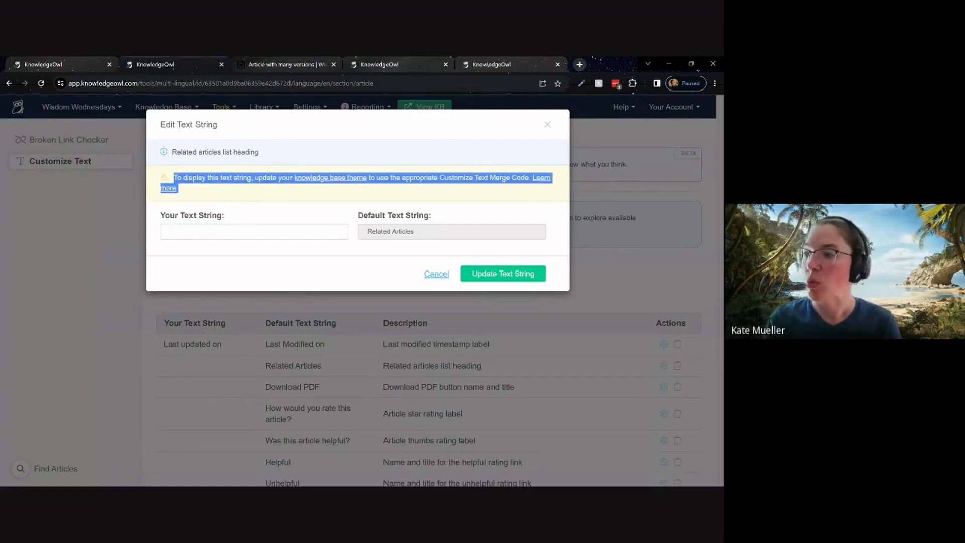
left_click(232, 193)
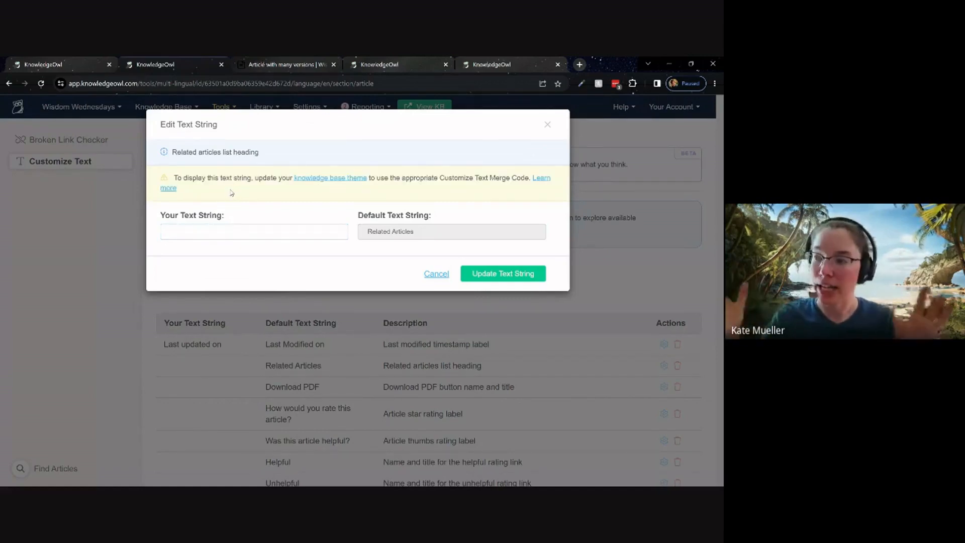
left_click(437, 274)
Check whether the Download PDF string's edit dialog shows a theme notice, and compare it with the Last Modified on and Related Articles strings.
left_click(665, 387)
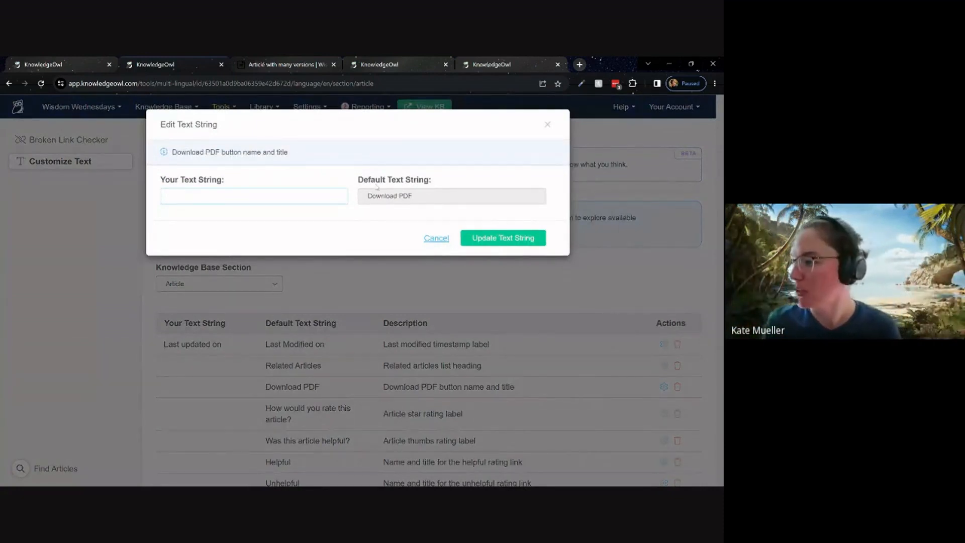
left_click(437, 238)
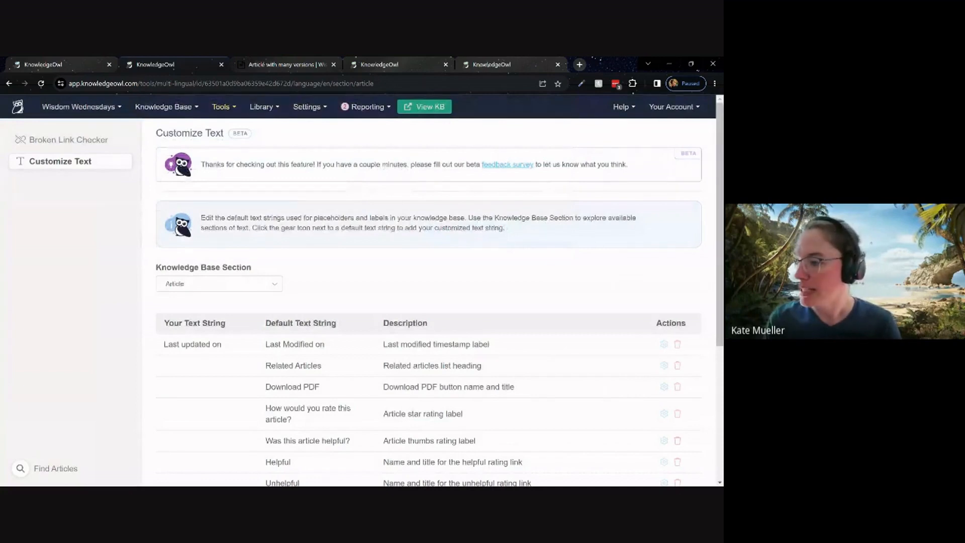
left_click_drag(265, 343, 333, 370)
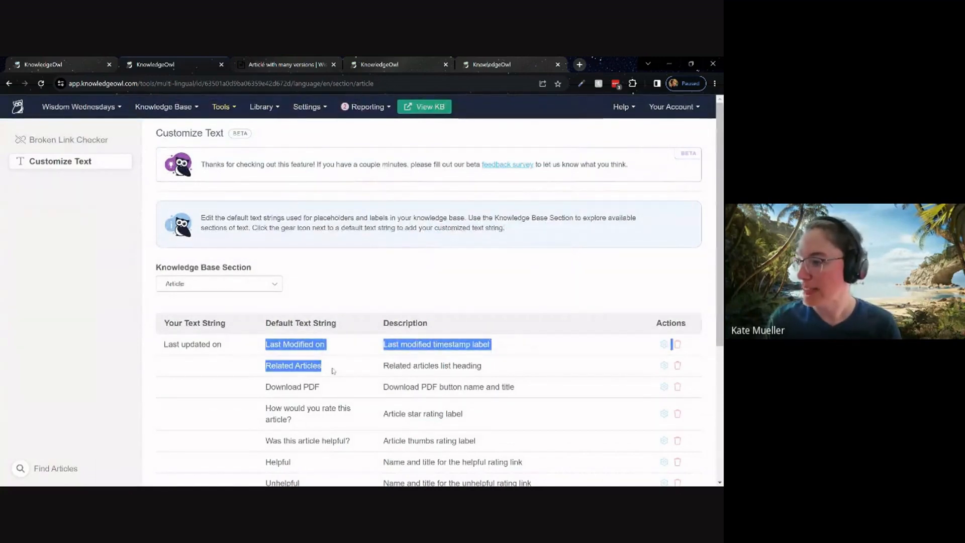
left_click(276, 291)
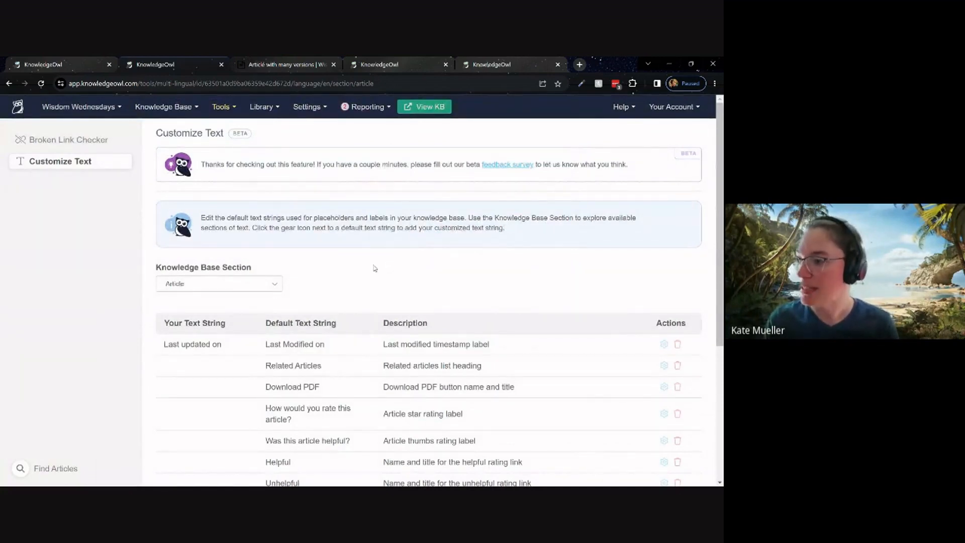
Show the Table Of Contents section's strings and switch to Top Navigation to examine its Toggle navigation and Table of Contents strings.
left_click(244, 295)
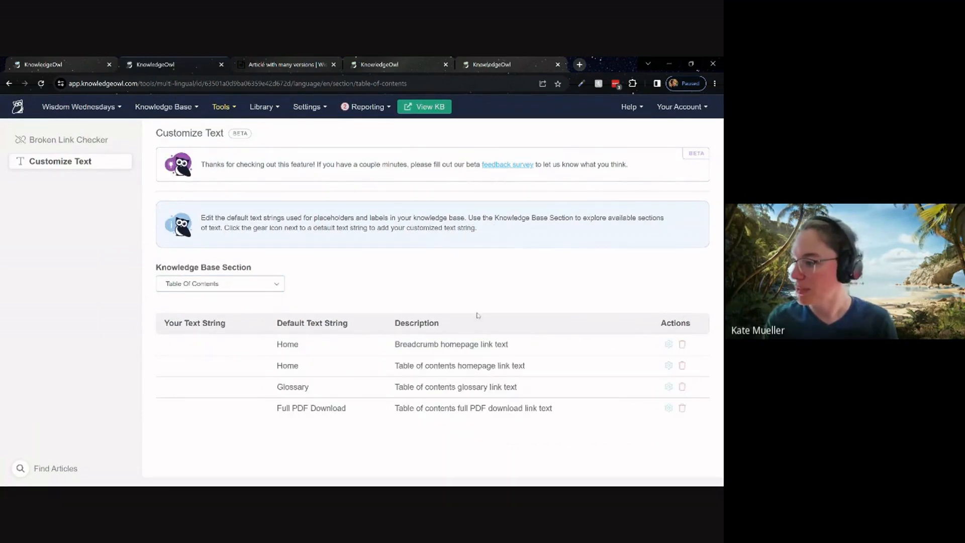
left_click(236, 284)
left_click(213, 294)
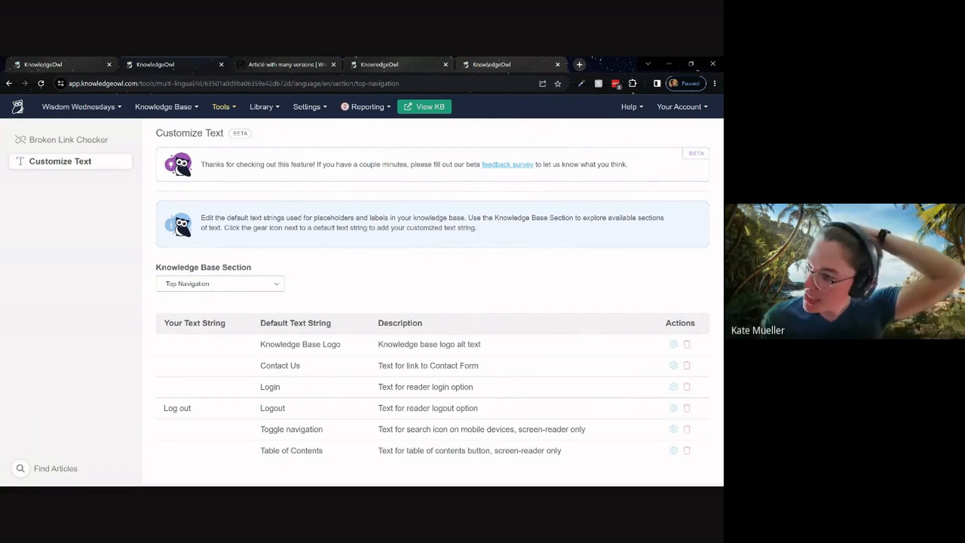
left_click_drag(259, 429, 334, 435)
left_click_drag(259, 450, 335, 453)
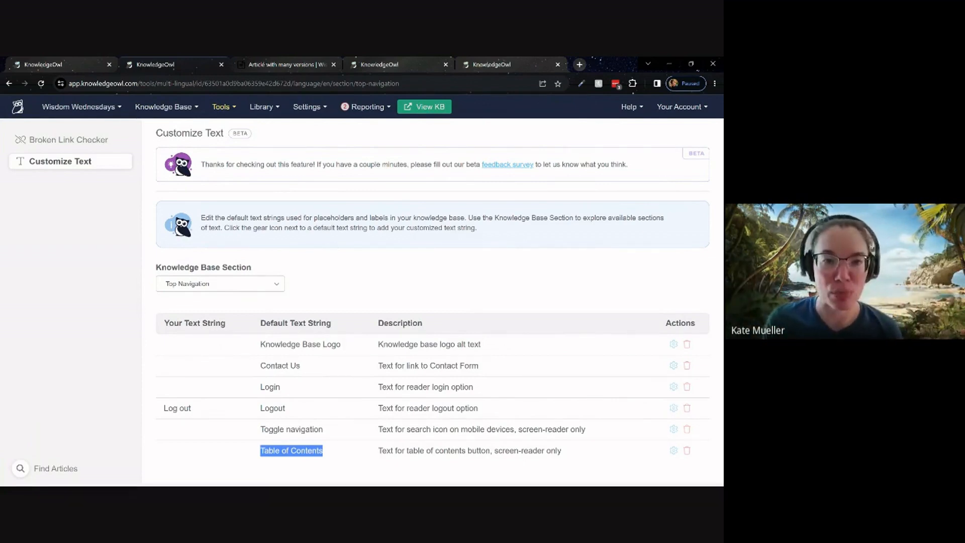
Open the Toggle navigation string for editing and follow its theme notice's Learn more help through to the full support site.
left_click(673, 430)
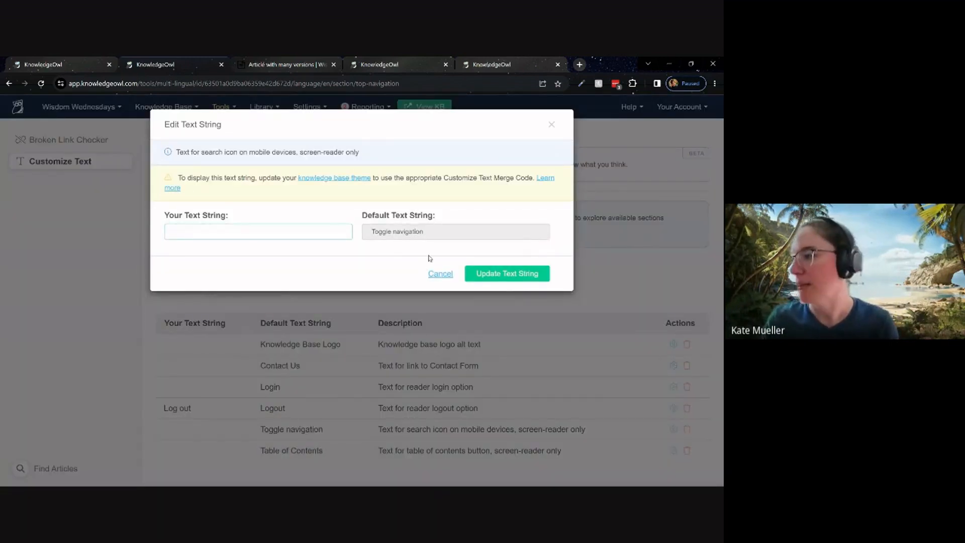
left_click(549, 182)
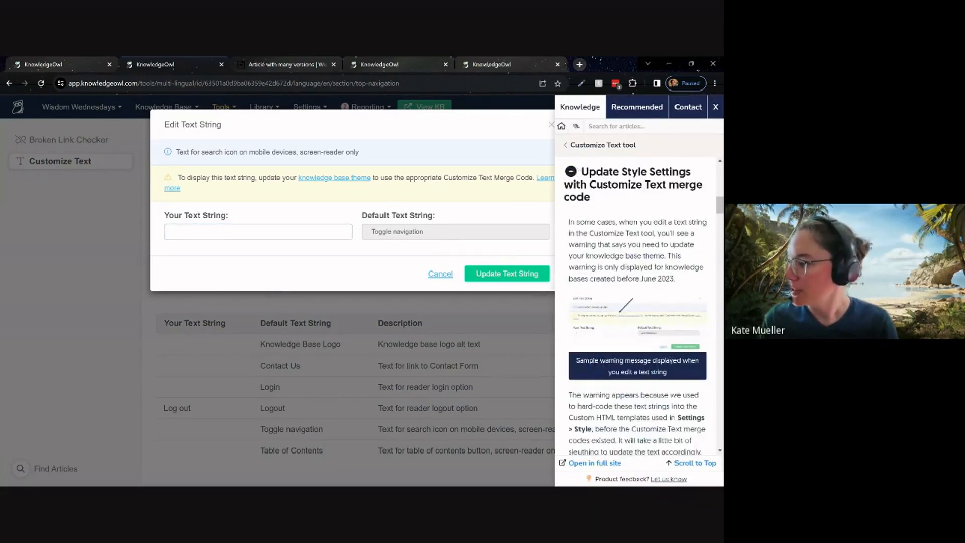
left_click(598, 462)
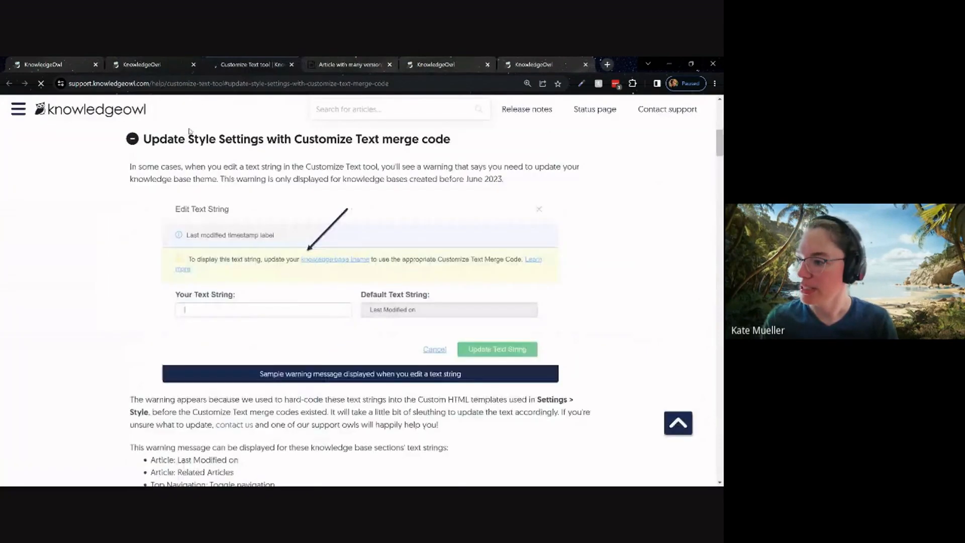
Read the help article's overview of the affected text strings and its merge code instructions for Article: Last Modified on.
scroll(146, 246, "down", 5)
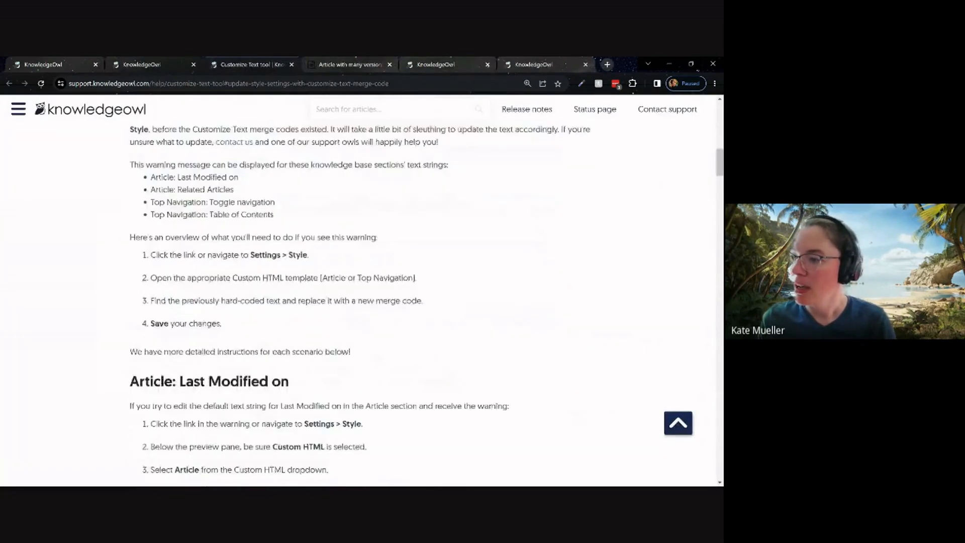
scroll(351, 301, "down", 3)
triple_click(314, 197)
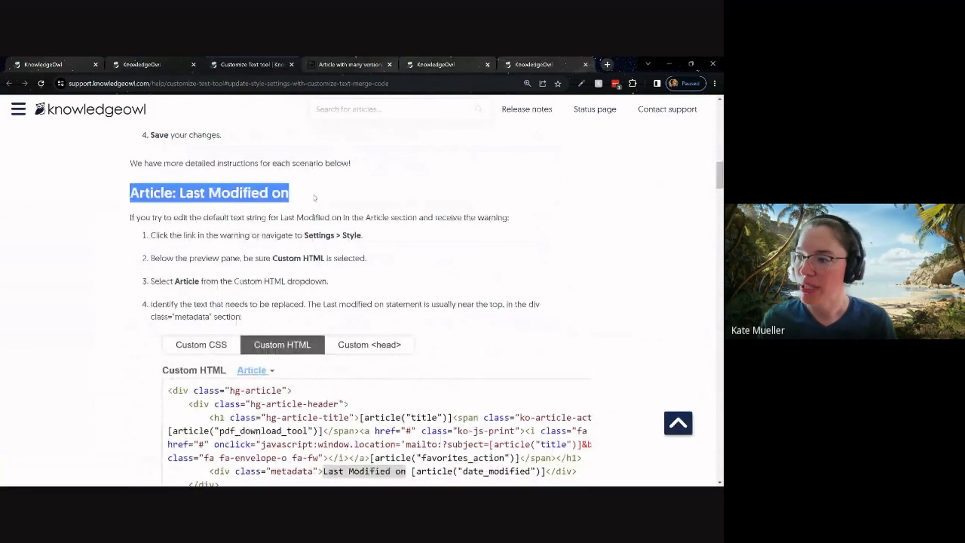
scroll(314, 198, "down", 2)
scroll(265, 249, "down", 1)
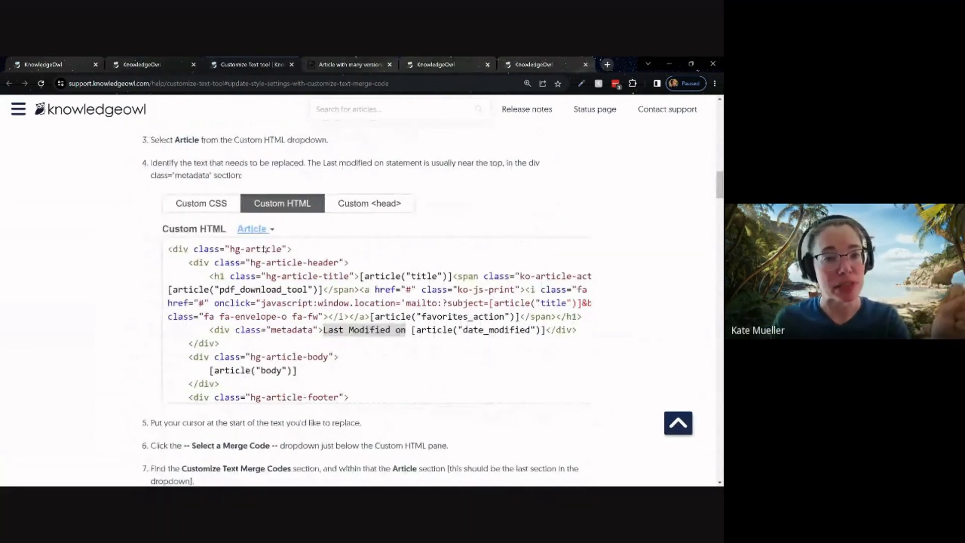
scroll(261, 241, "down", 4)
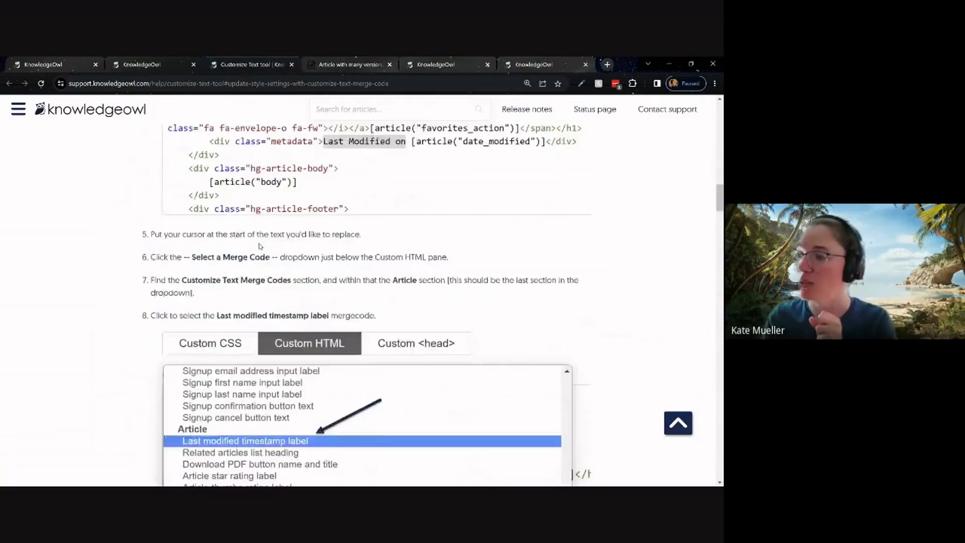
scroll(261, 241, "down", 4)
scroll(261, 241, "down", 4)
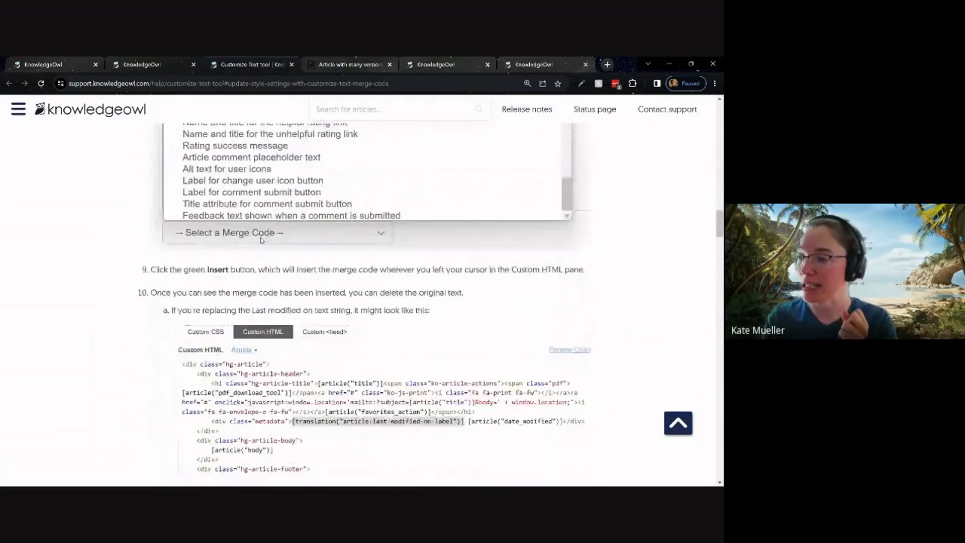
Read the help article's merge code instructions for Related Articles and for Top Navigation's Toggle navigation and Table of Contents strings.
scroll(261, 241, "down", 12)
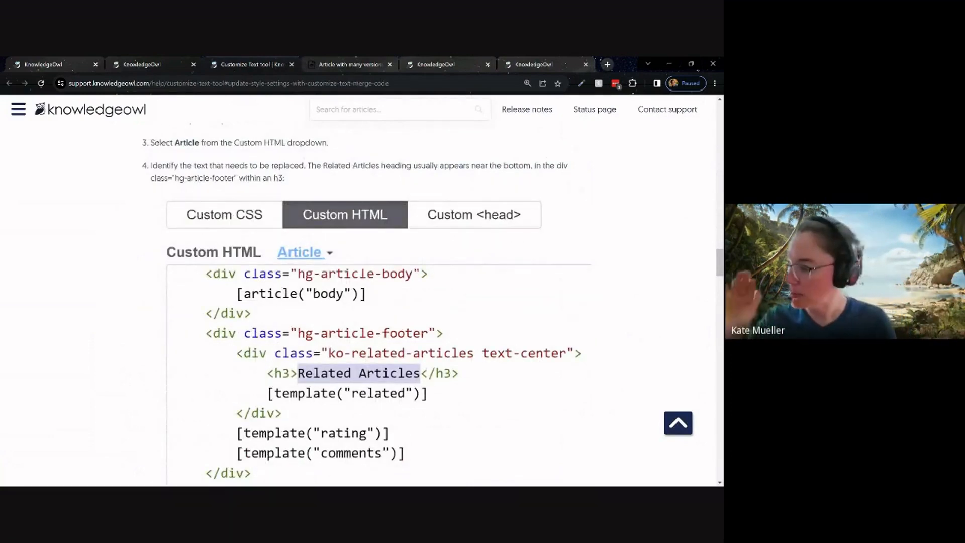
scroll(236, 249, "down", 5)
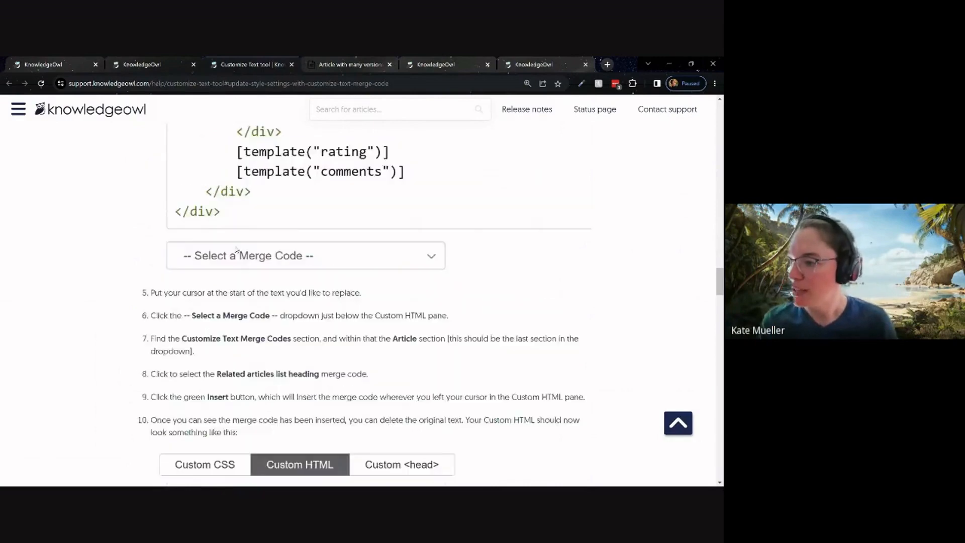
scroll(236, 249, "down", 10)
scroll(236, 249, "up", 3)
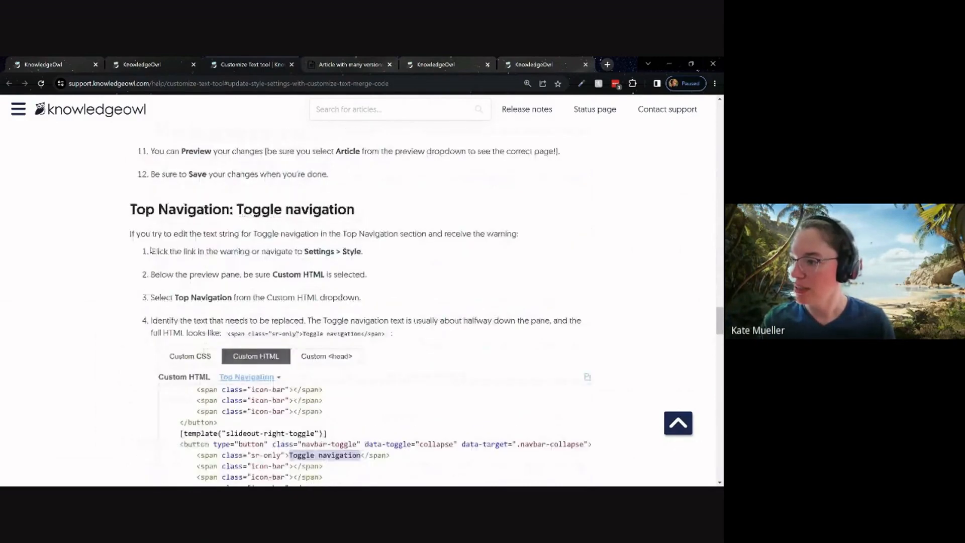
left_click_drag(130, 209, 370, 211)
scroll(370, 211, "down", 2)
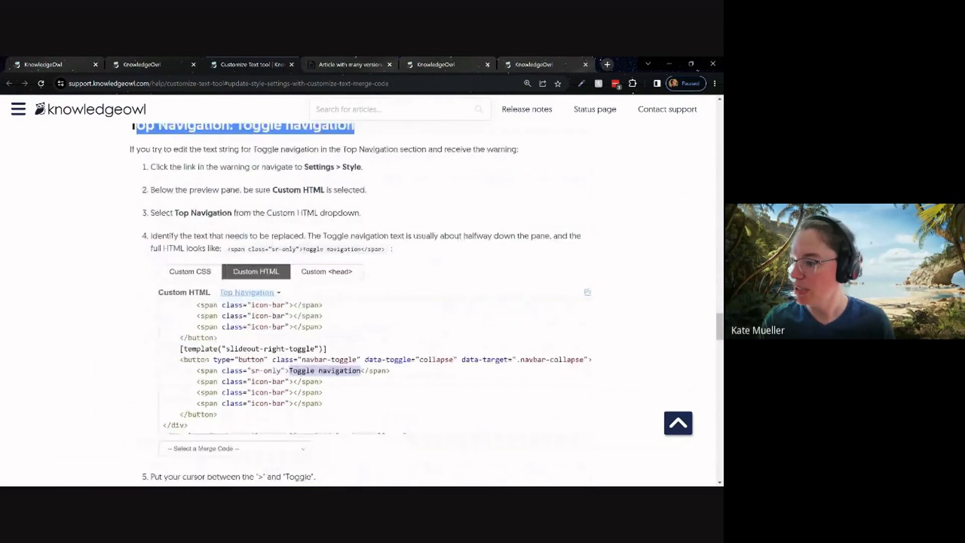
scroll(349, 233, "up", 8)
scroll(349, 233, "down", 8)
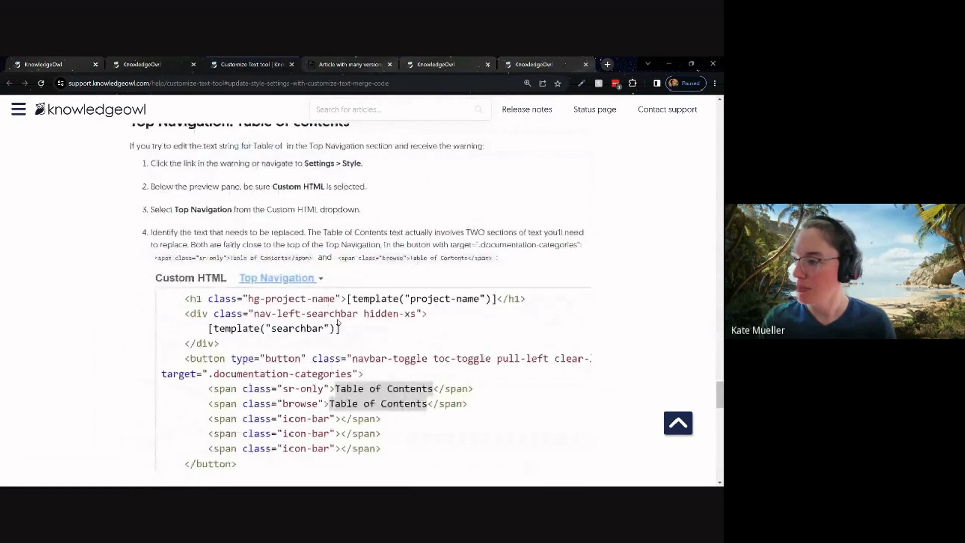